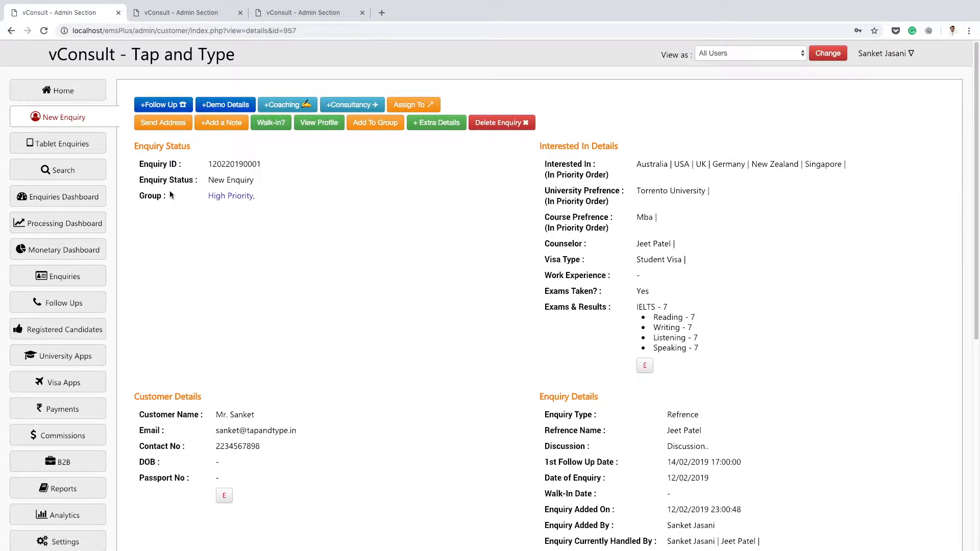
# Open the customer search page in a separate browser tab, view its search fields and return to the enquiry.
pyautogui.rightClick(91, 173)
pyautogui.click(99, 171)
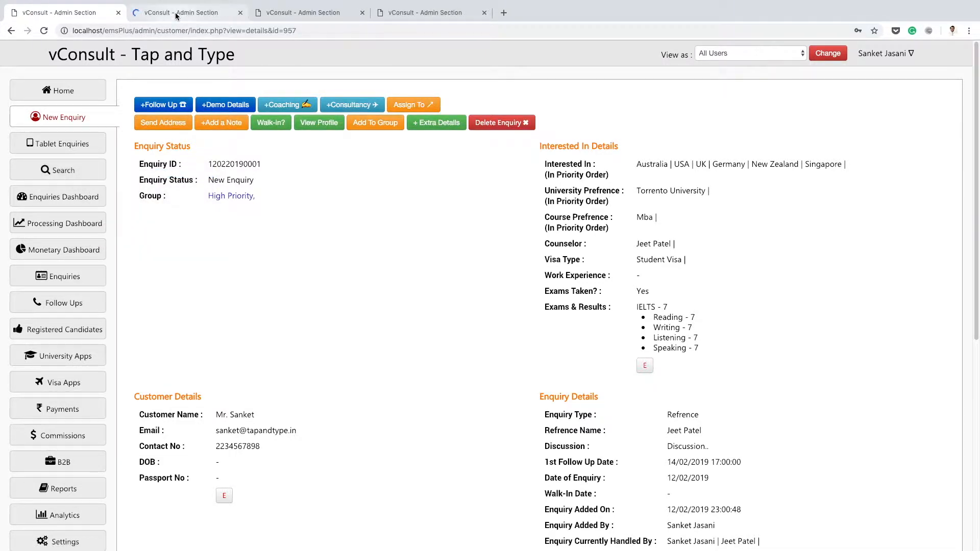
pyautogui.click(176, 12)
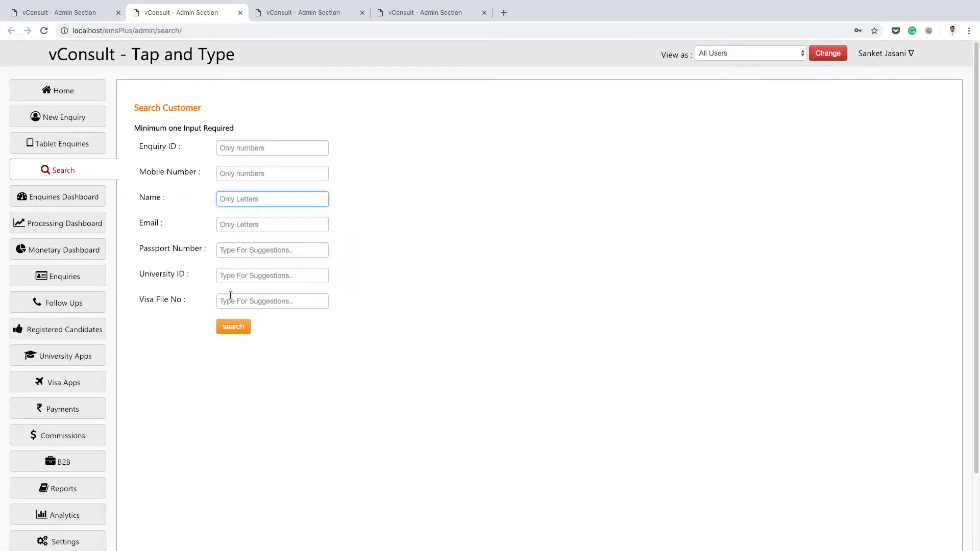
pyautogui.click(99, 14)
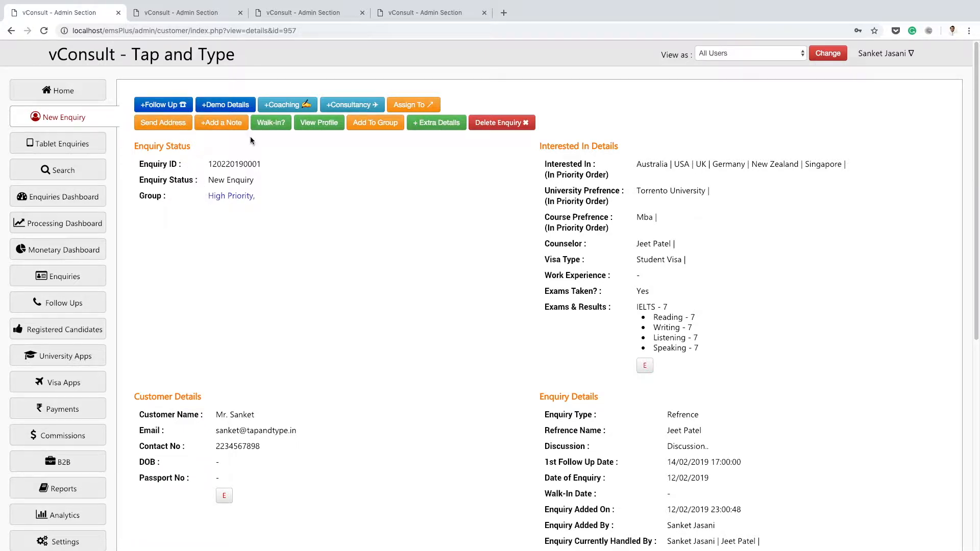
# Open the 14/02/2019 enquiry from the home page's Upcoming Follow Ups list and compare it with the enquiry already open.
pyautogui.click(394, 14)
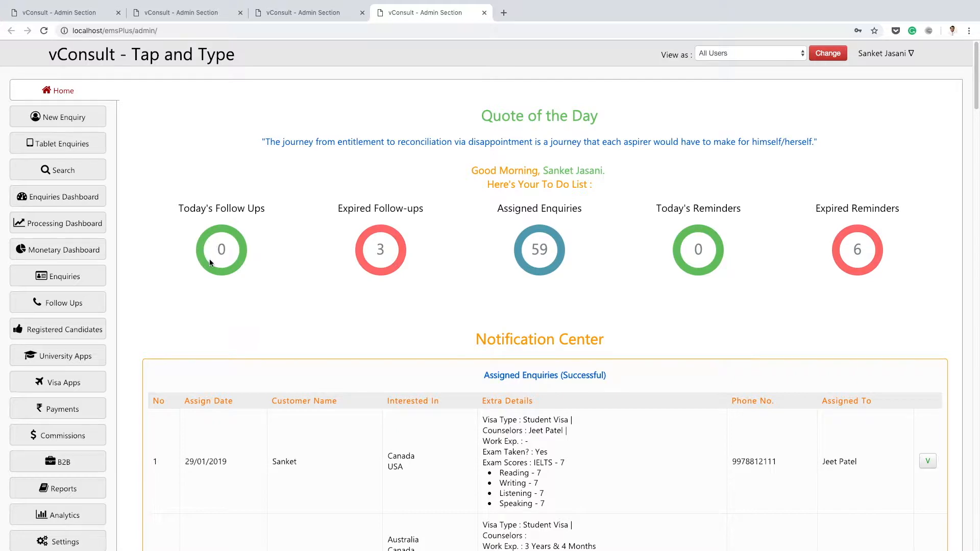
pyautogui.scroll(-20, 270, 229)
pyautogui.scroll(-15, 272, 230)
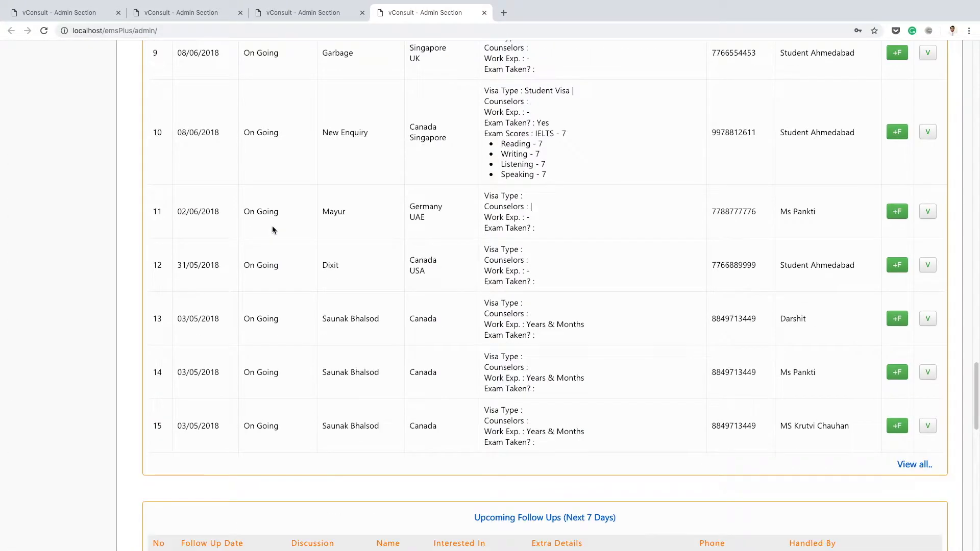
pyautogui.scroll(-6, 273, 230)
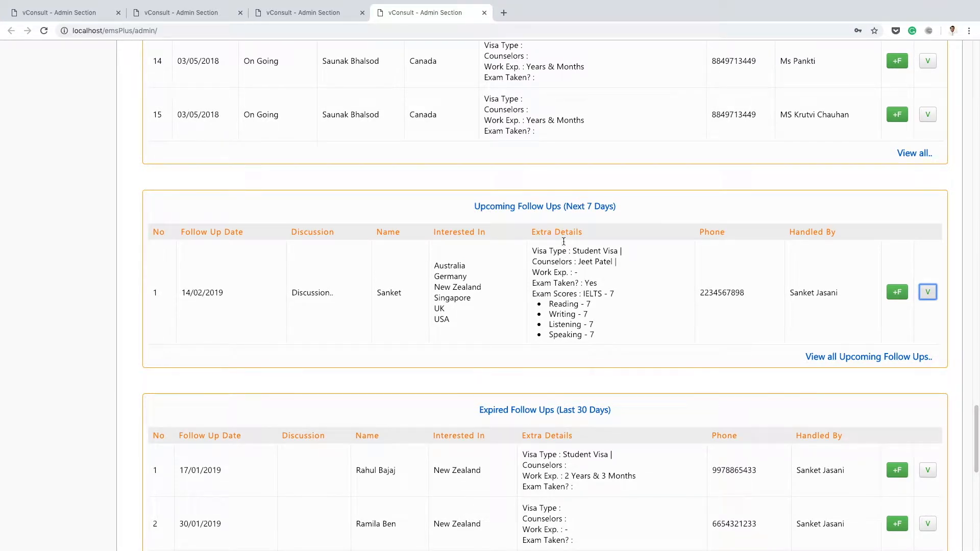
pyautogui.click(928, 294)
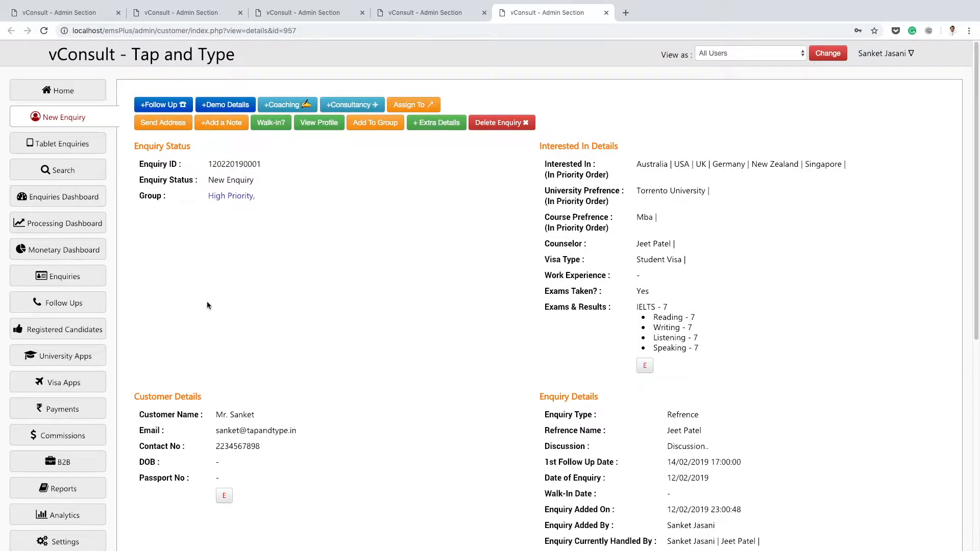
pyautogui.click(61, 12)
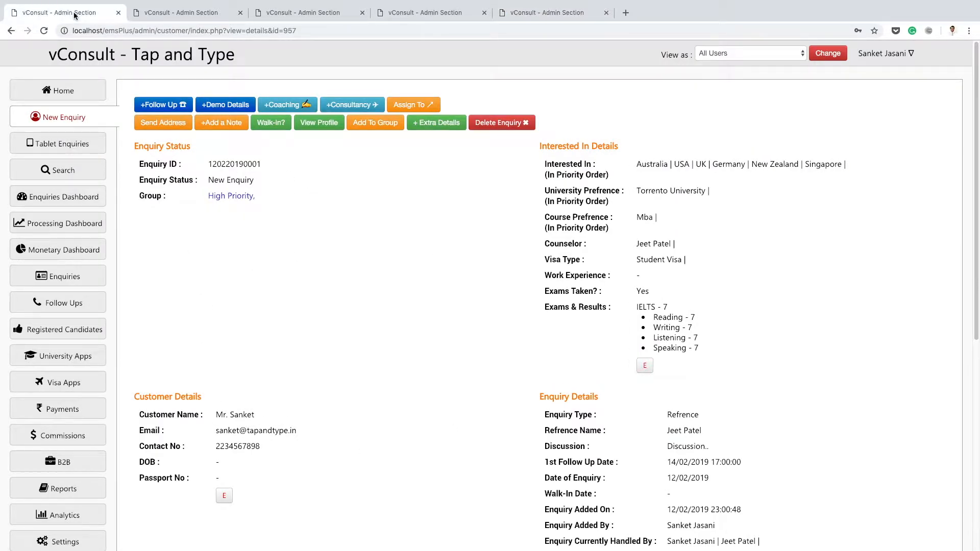
pyautogui.click(506, 14)
pyautogui.click(93, 13)
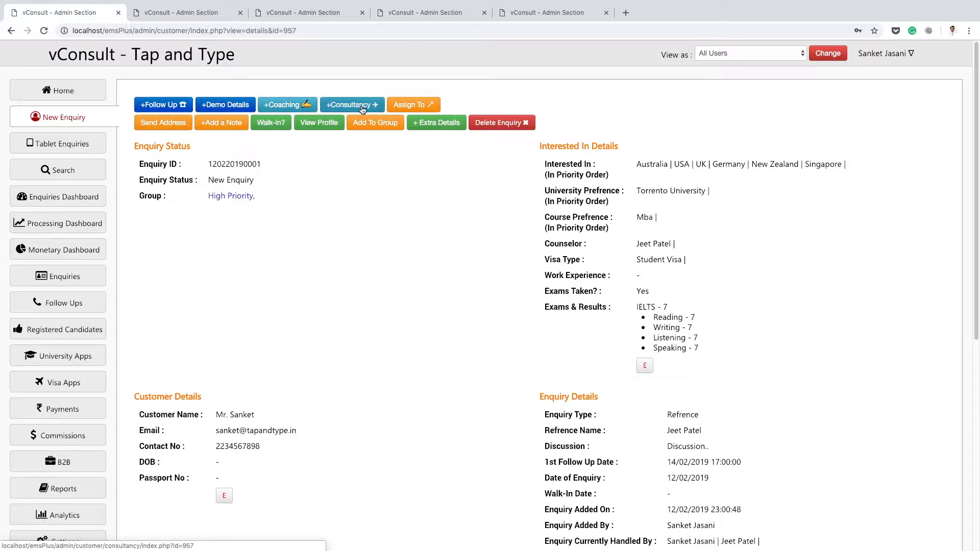
# Send the address message to the customer's contact number from the enquiry.
pyautogui.click(171, 123)
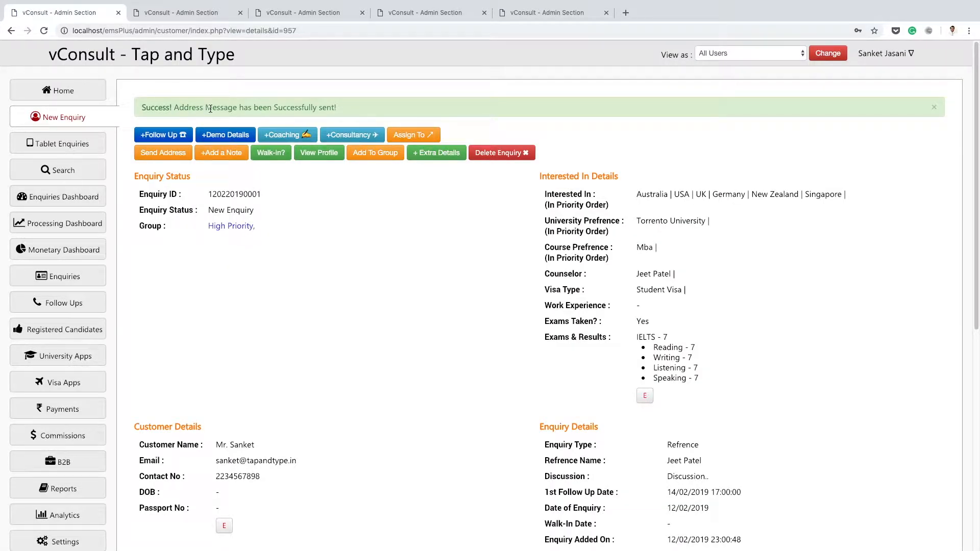
pyautogui.doubleClick(240, 476)
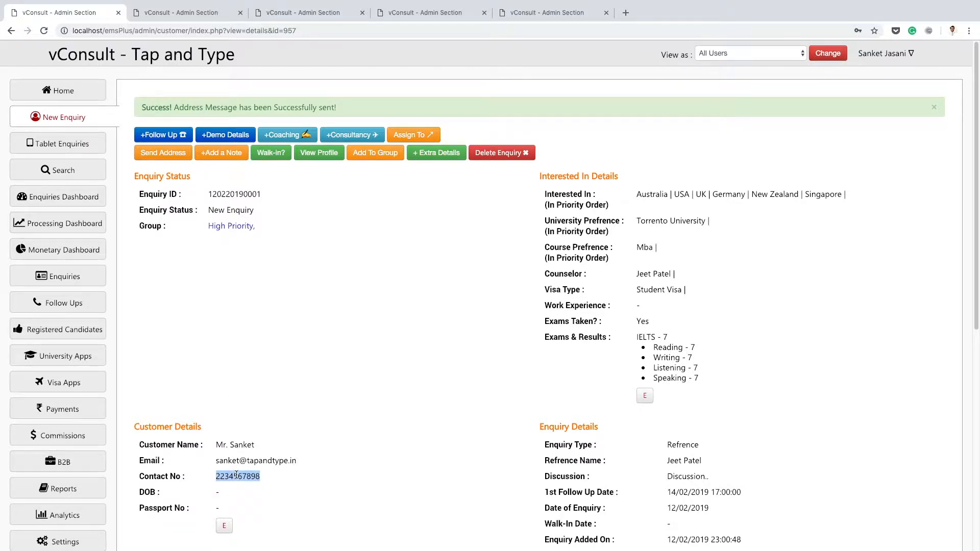
# Mark the enquiry as a walk-in and check the Walk-In Date in the enquiry details.
pyautogui.click(272, 154)
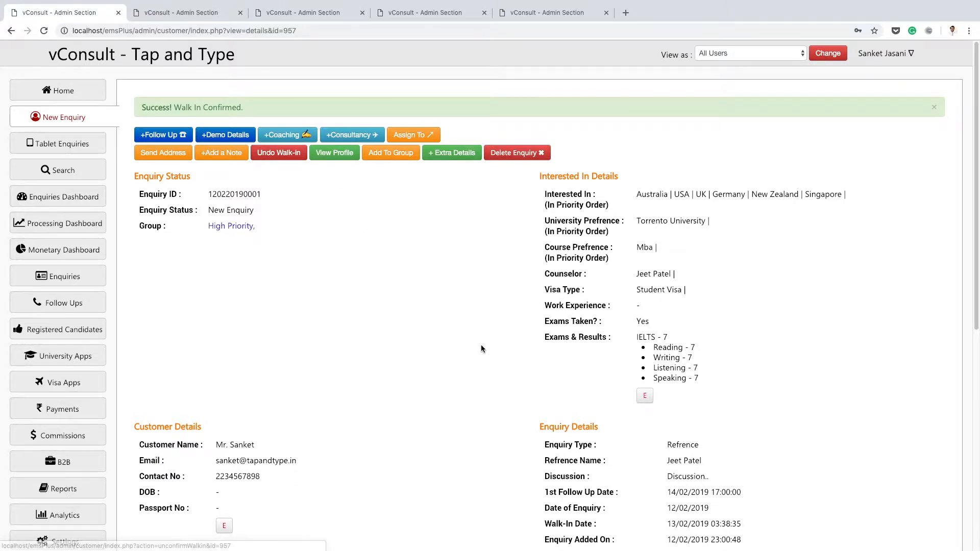
pyautogui.scroll(-3, 481, 345)
pyautogui.moveTo(545, 450); pyautogui.dragTo(601, 453)
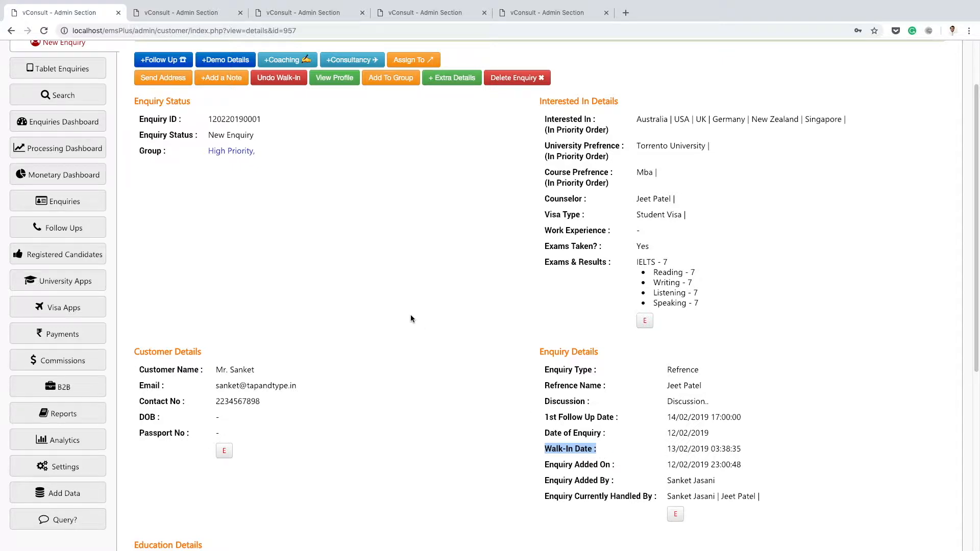
pyautogui.scroll(3, 403, 309)
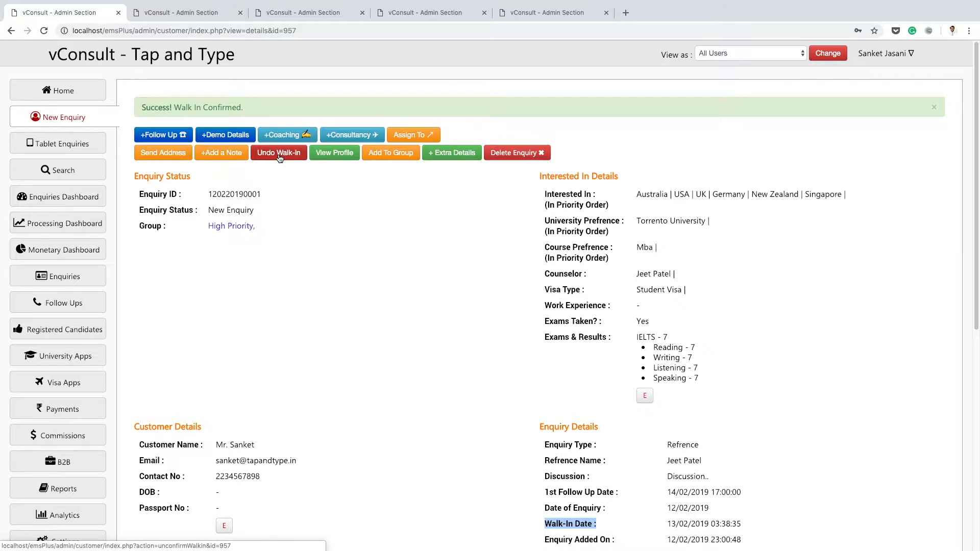
pyautogui.scroll(-1, 290, 286)
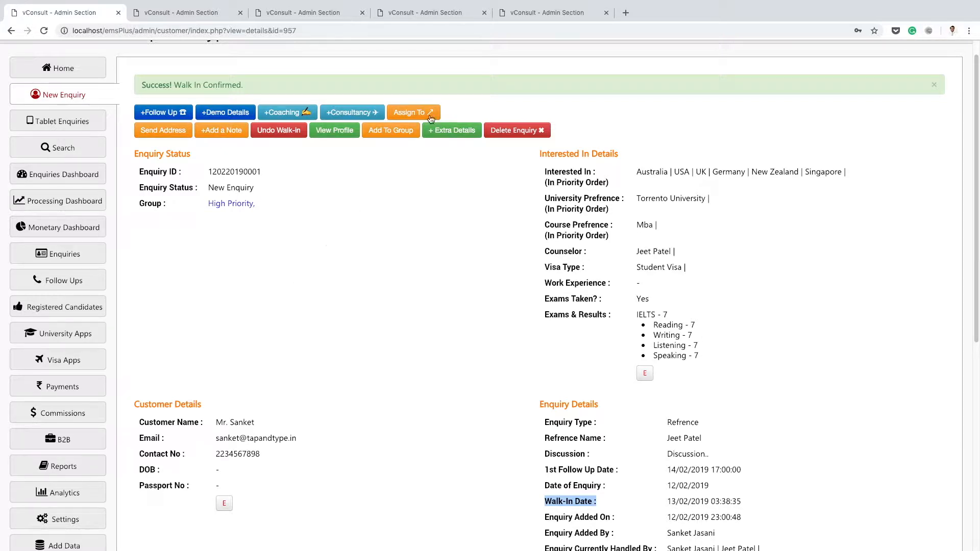
# View the extra customer details form and return to the enquiry without adding anything.
pyautogui.click(442, 134)
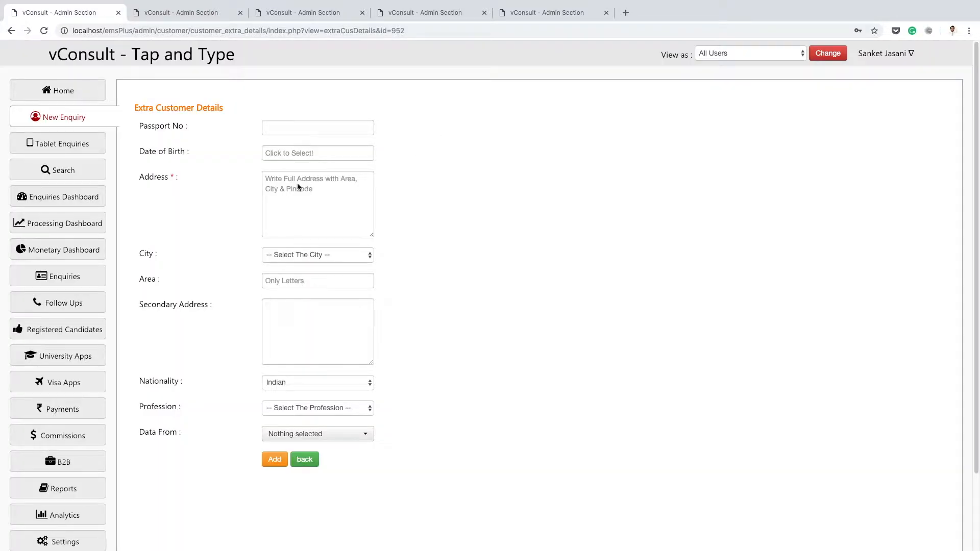
pyautogui.click(313, 461)
pyautogui.click(929, 383)
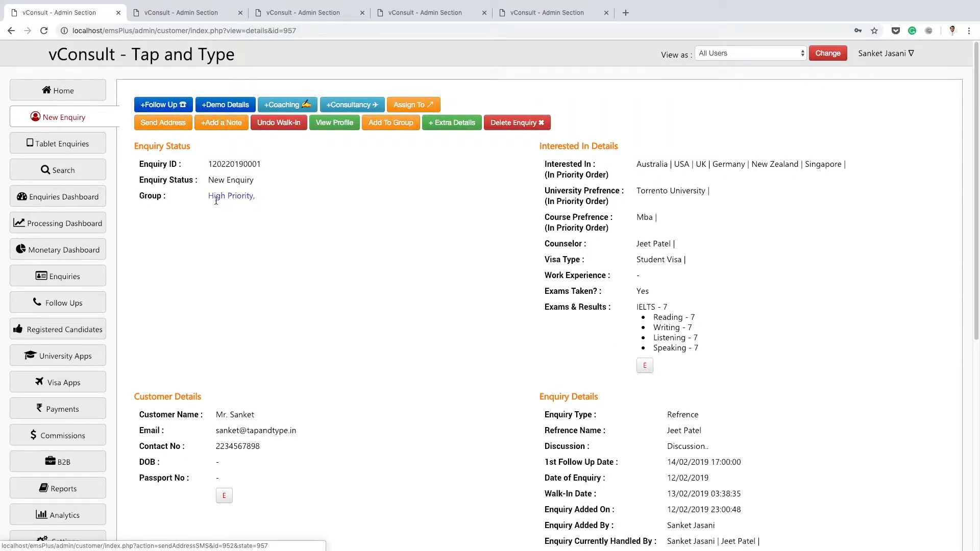
# Start a follow-up for the enquiry with type Phone Call and the discussion text "Discussion..".
pyautogui.scroll(-1, 381, 217)
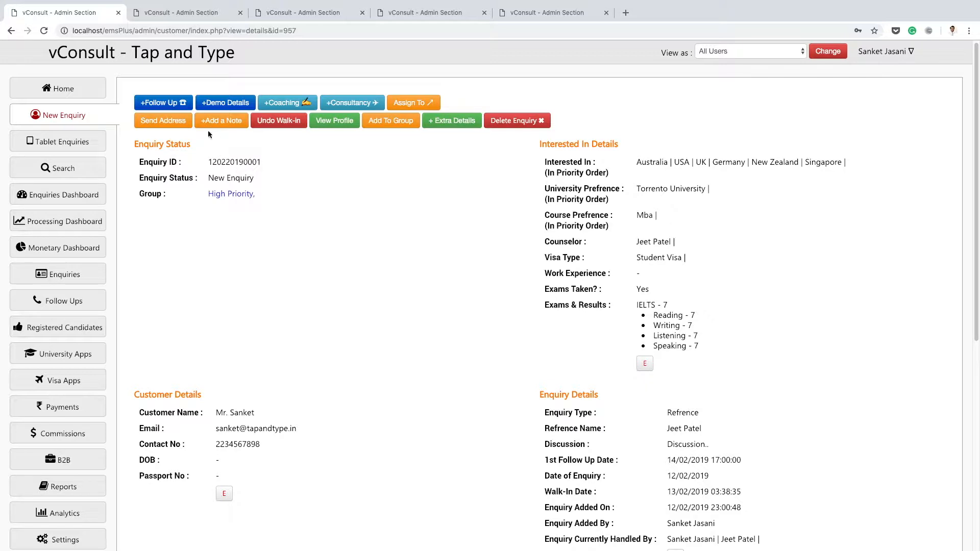
pyautogui.click(176, 105)
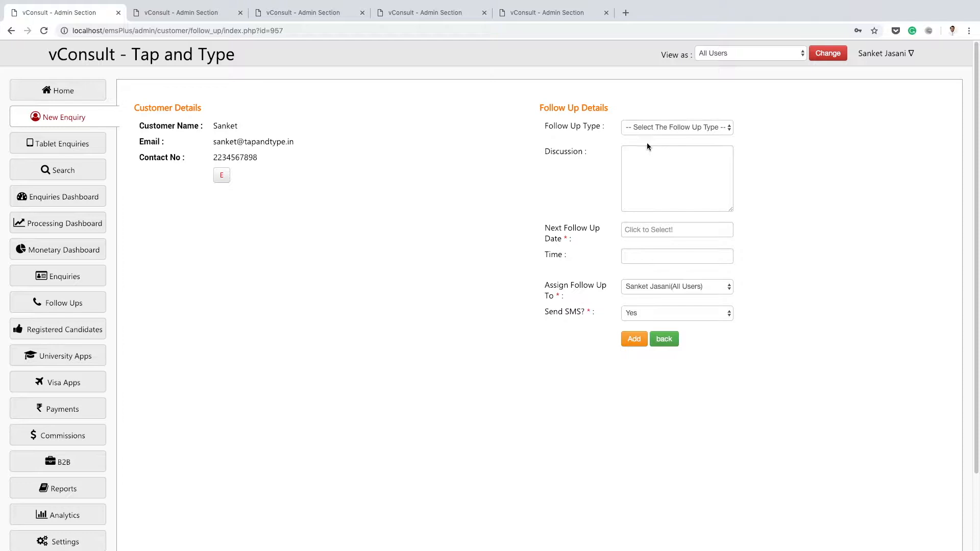
pyautogui.click(655, 130)
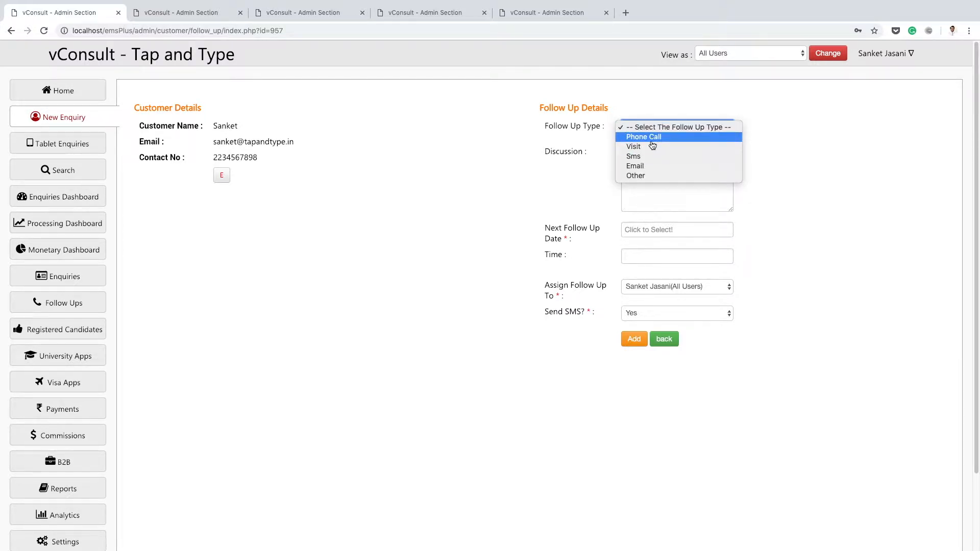
pyautogui.click(651, 139)
pyautogui.click(650, 164)
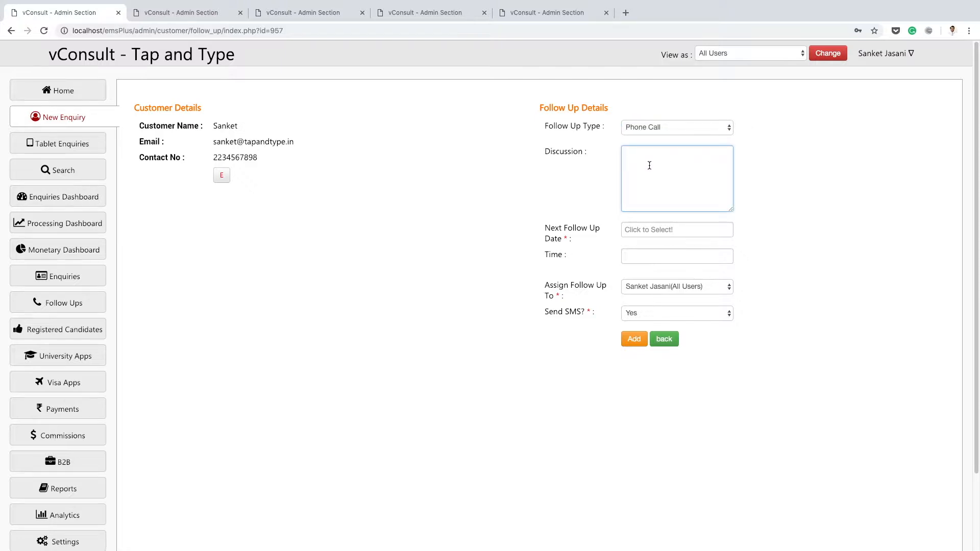
pyautogui.write('Discussion..')
# Set the next follow-up date to 15/02/2019 and the time to 15:30:00.
pyautogui.click(644, 230)
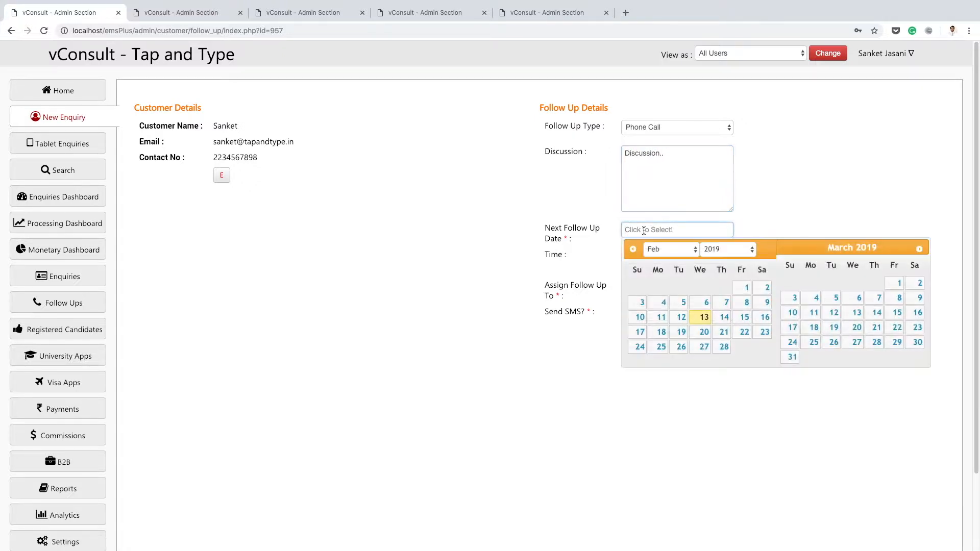
pyautogui.click(745, 317)
pyautogui.click(693, 235)
pyautogui.click(740, 314)
pyautogui.click(676, 256)
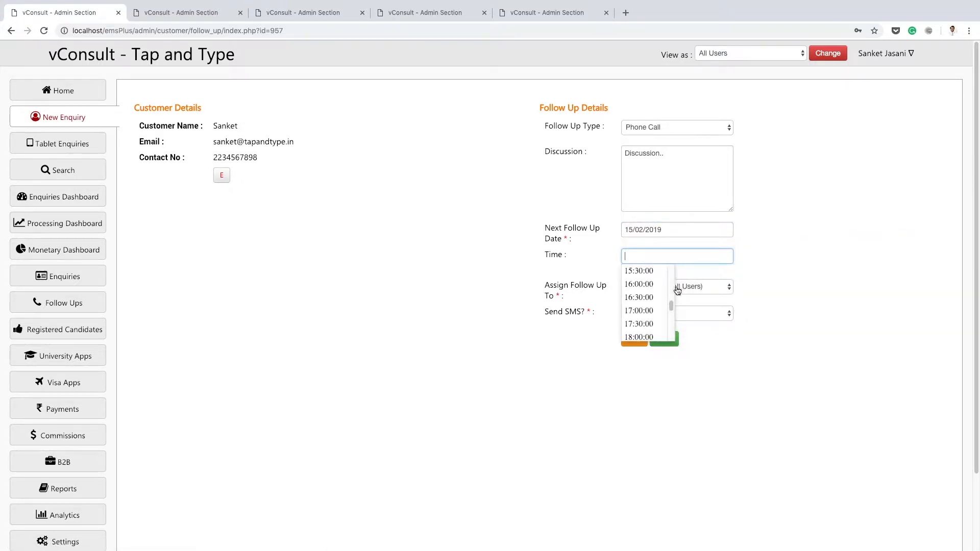
pyautogui.click(646, 273)
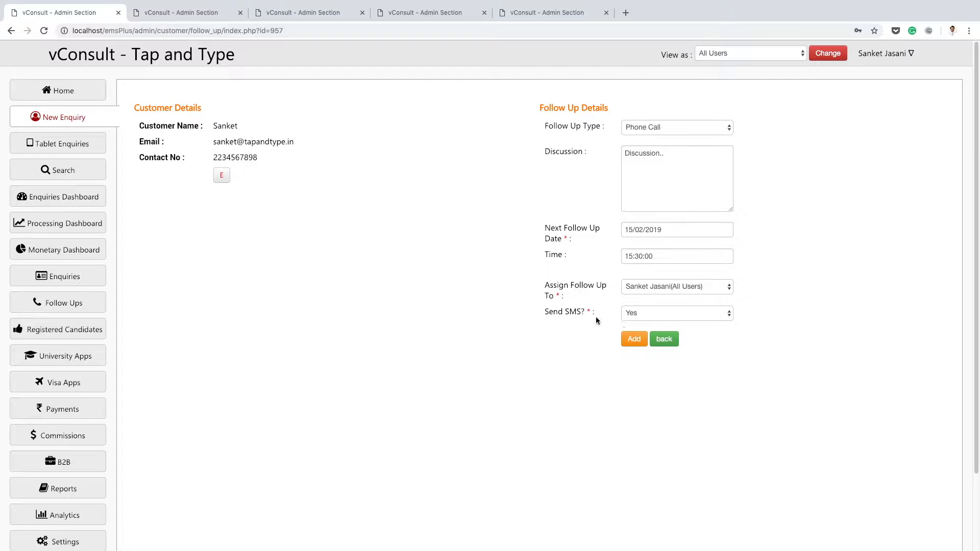
# Keep Send SMS set to Yes and add the follow-up to the enquiry.
pyautogui.click(642, 319)
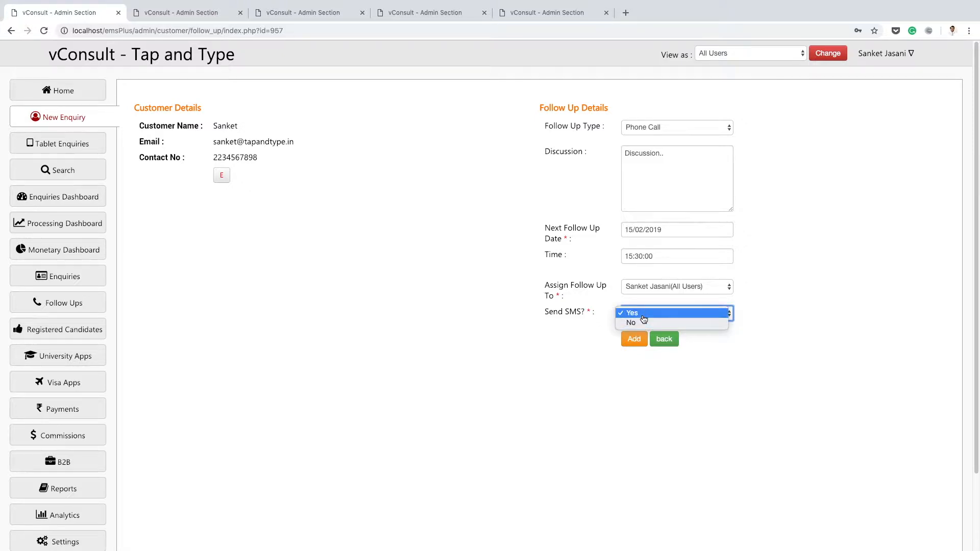
pyautogui.click(642, 317)
pyautogui.click(640, 340)
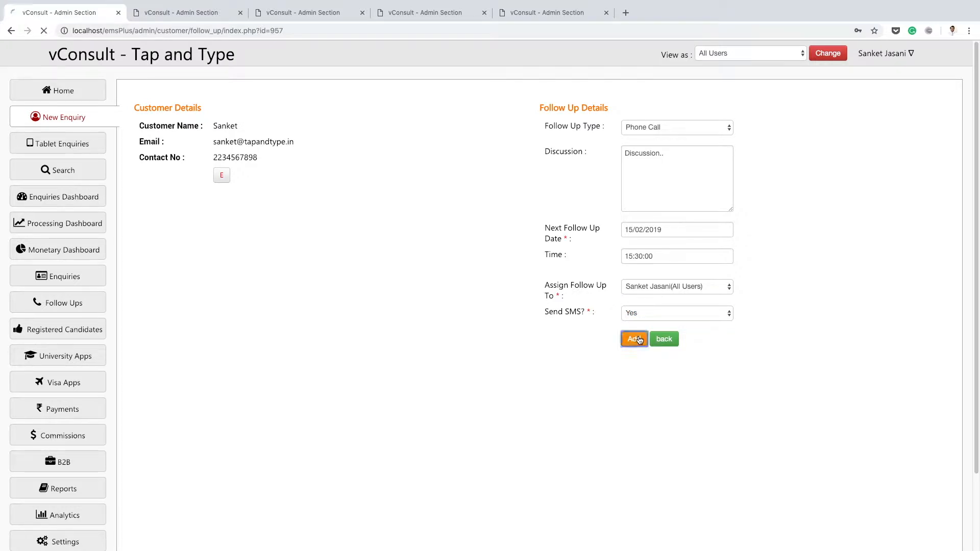
# Review the new follow-up entry in the enquiry's Follow Up Details section.
pyautogui.scroll(-8, 528, 309)
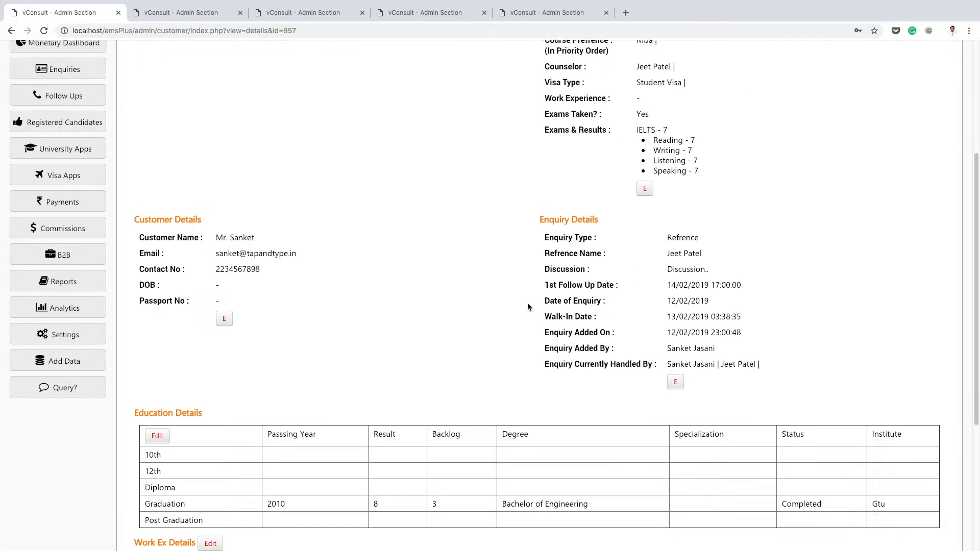
pyautogui.moveTo(540, 358); pyautogui.dragTo(708, 455)
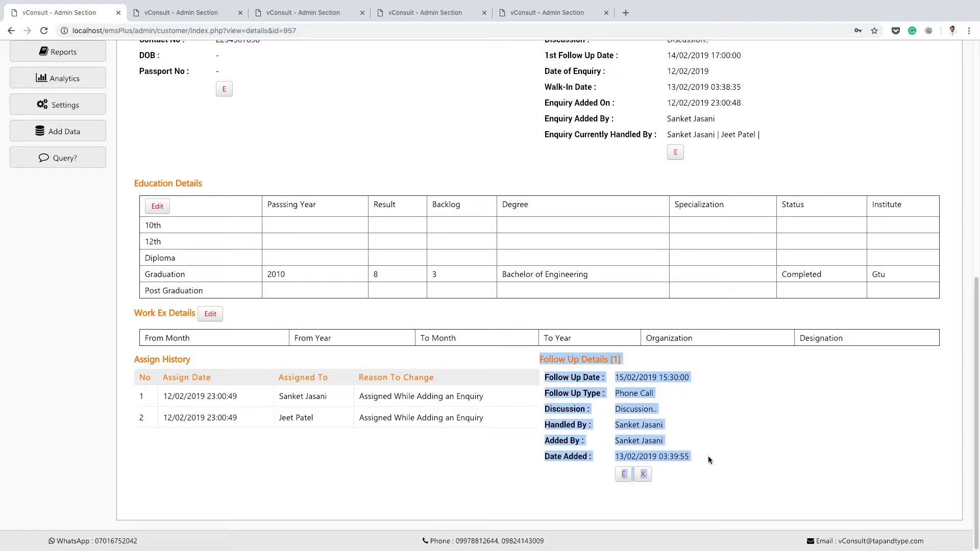
pyautogui.click(712, 434)
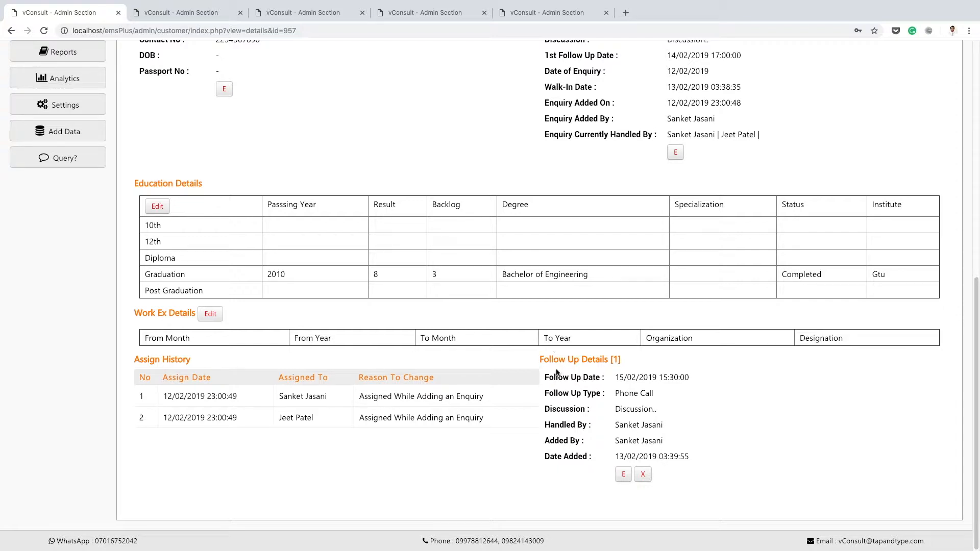
pyautogui.scroll(9, 291, 160)
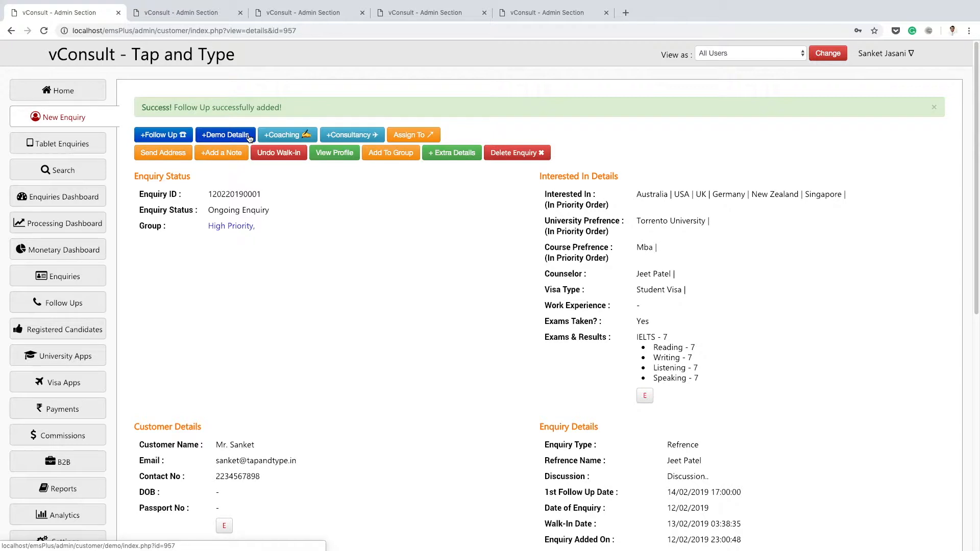
# View the demo details form with its batch and faculty options, and return to the enquiry without adding a demo.
pyautogui.click(222, 140)
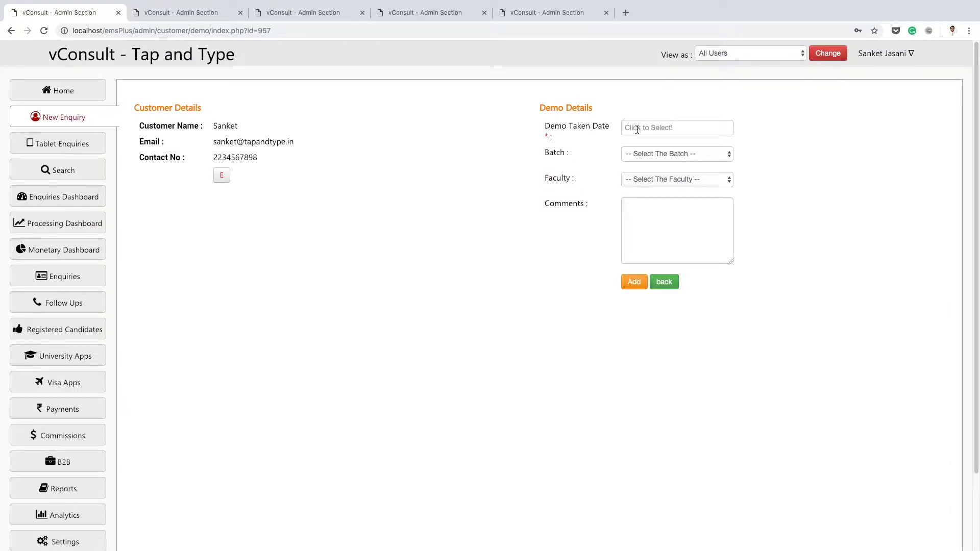
pyautogui.click(641, 155)
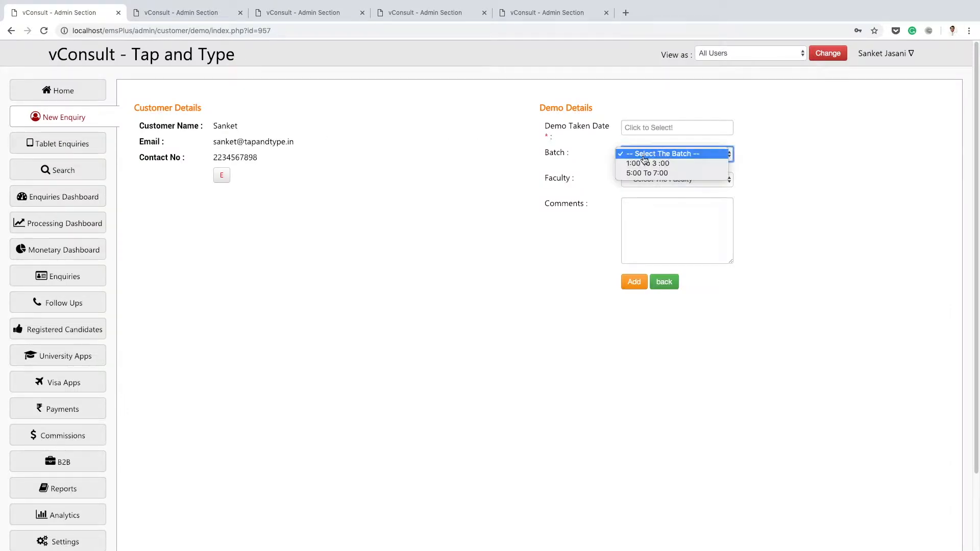
pyautogui.click(606, 187)
pyautogui.click(641, 180)
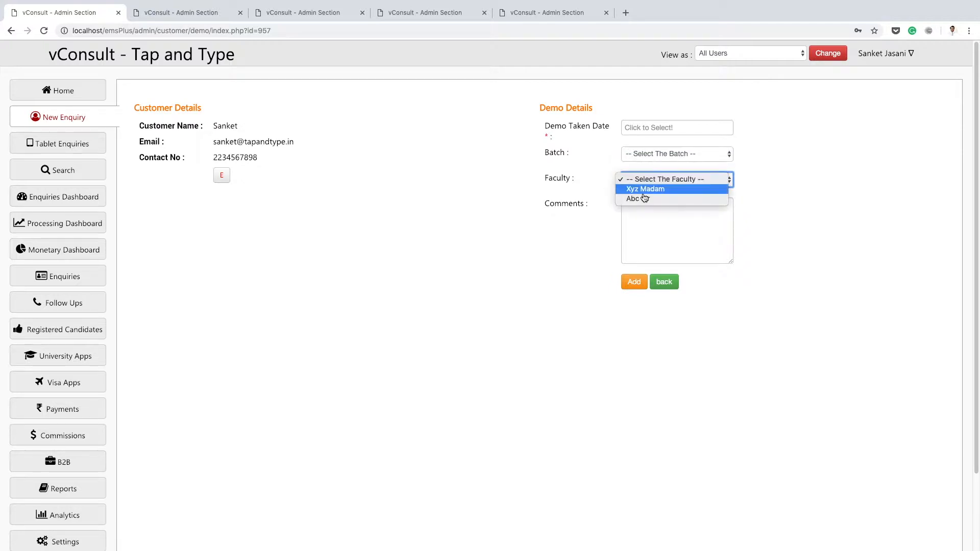
pyautogui.click(604, 176)
pyautogui.click(664, 282)
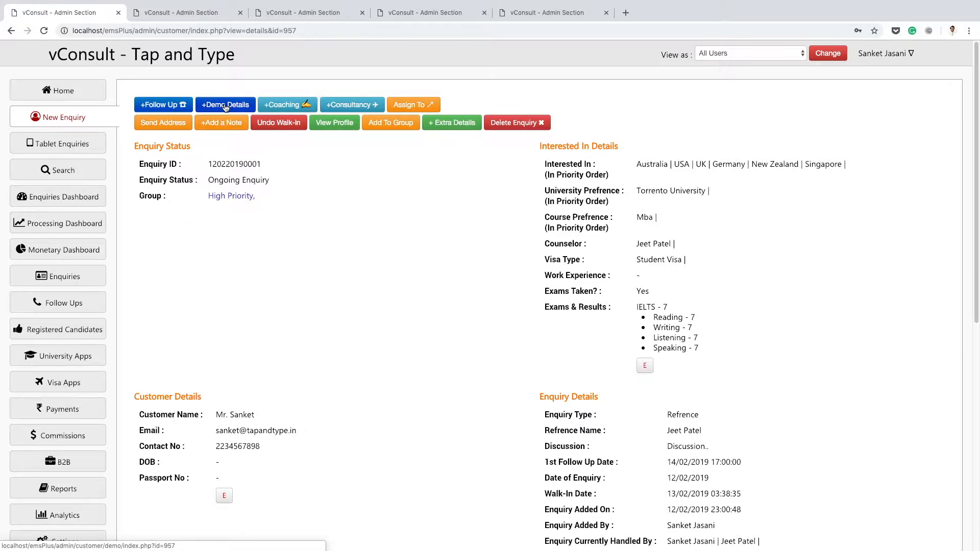
# Start a coaching status update for the enquiry and choose the 5:00 To 7:00 batch.
pyautogui.click(284, 106)
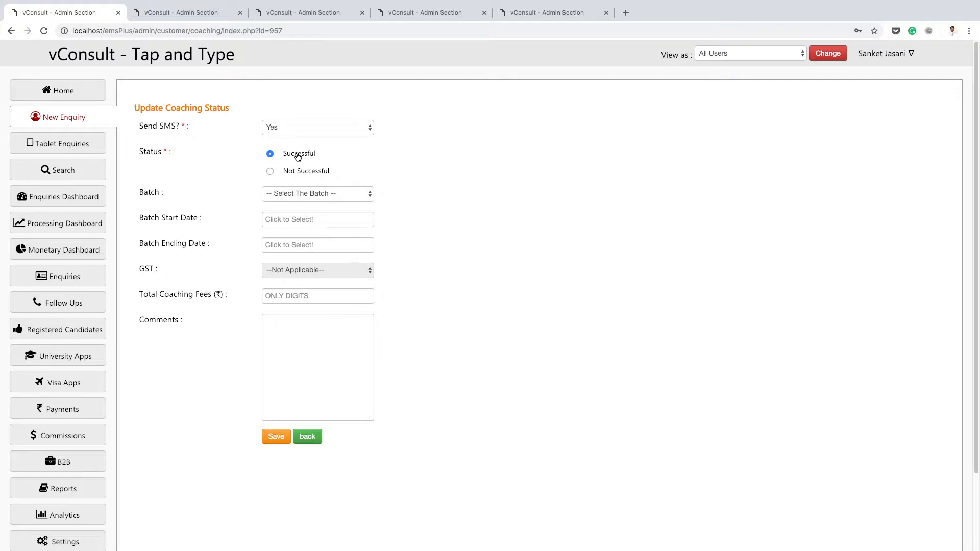
pyautogui.click(299, 195)
pyautogui.click(299, 214)
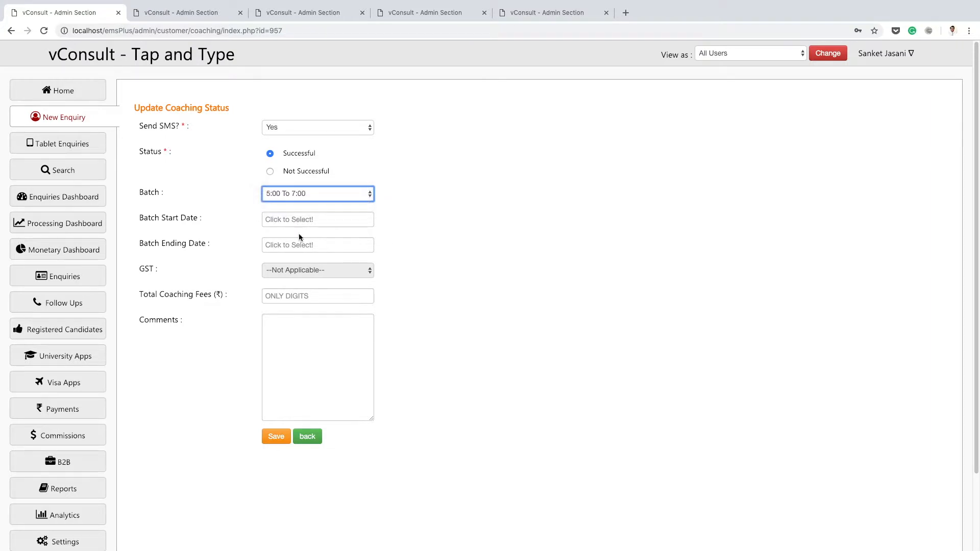
# Set the total coaching fees to 10000 and leave the comments empty.
pyautogui.click(299, 295)
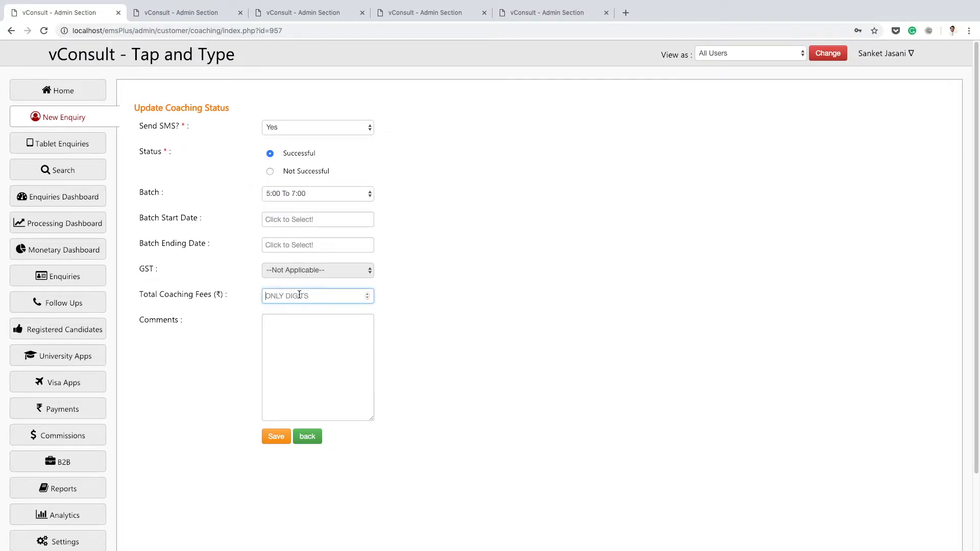
pyautogui.write('10000')
pyautogui.click(309, 334)
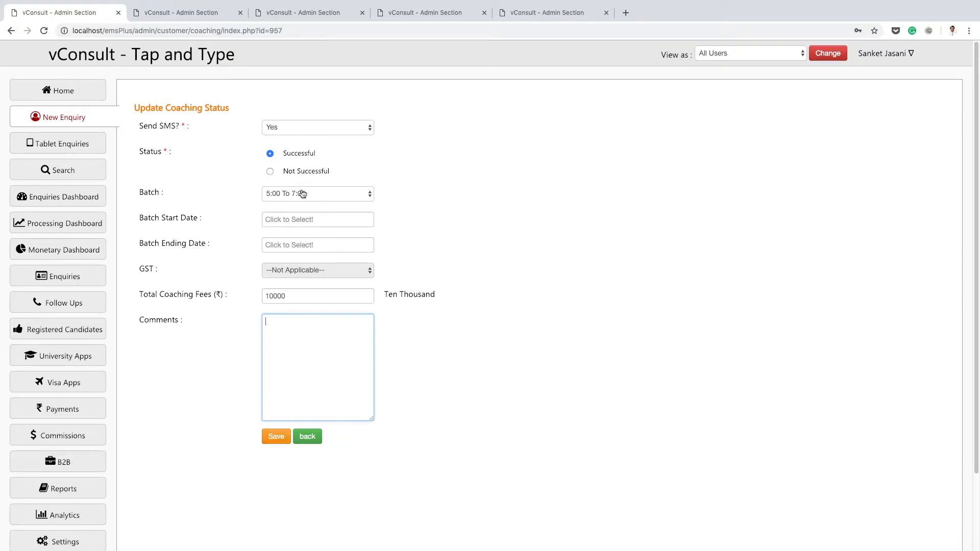
# Switch the coaching status to Not Successful and view the Reason to Decline options without choosing one.
pyautogui.click(301, 174)
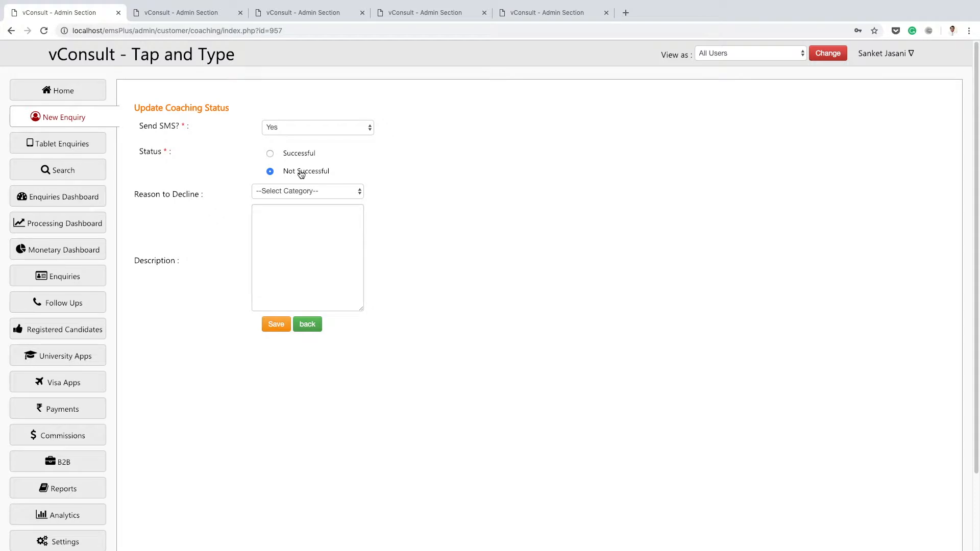
pyautogui.click(271, 194)
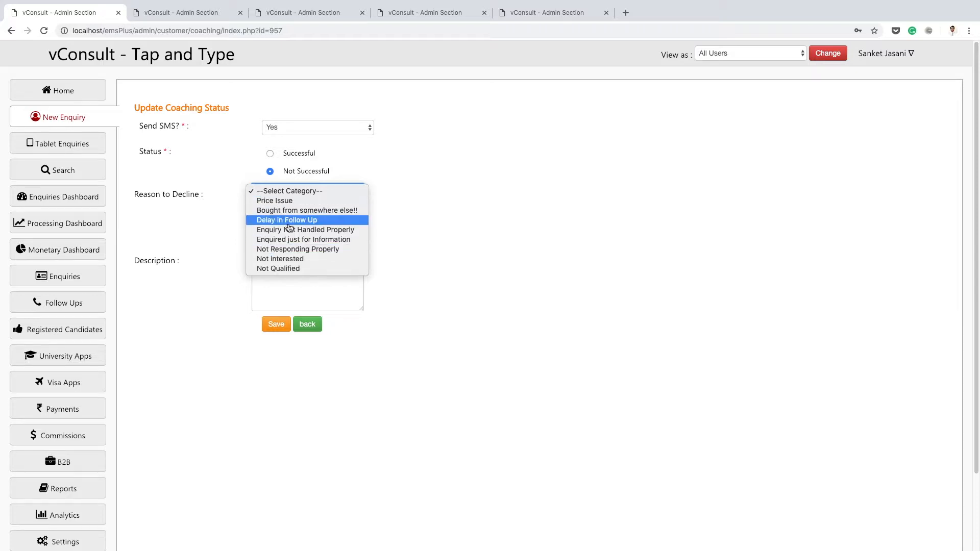
pyautogui.click(400, 208)
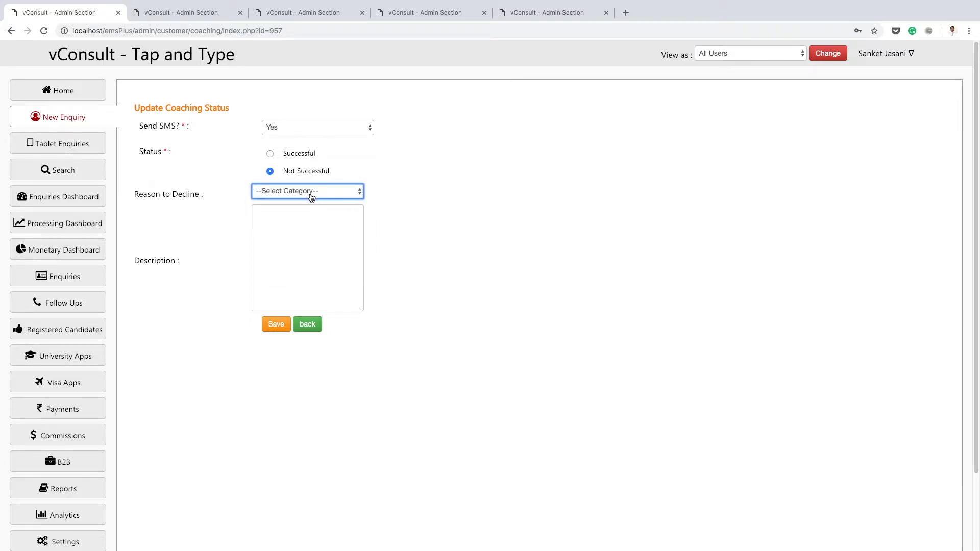
# Set the coaching status to Successful and save the coaching update.
pyautogui.click(301, 154)
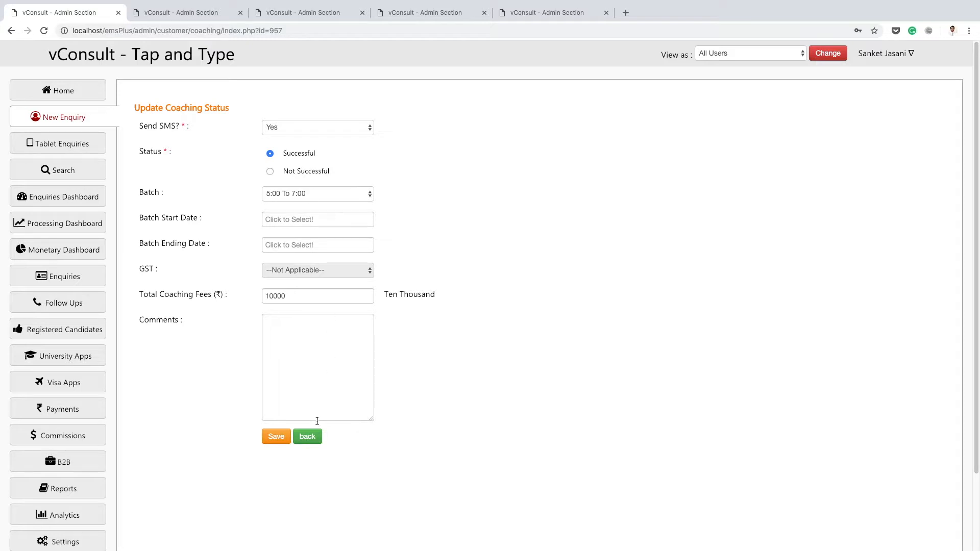
pyautogui.click(280, 441)
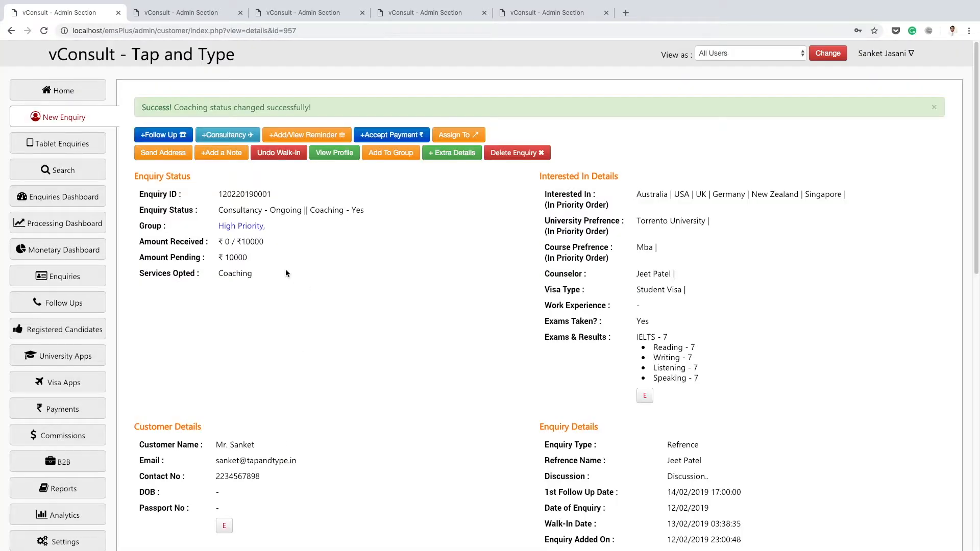
# Review the enquiry's consultancy and coaching status and its Coaching Closing Details section.
pyautogui.moveTo(310, 210); pyautogui.dragTo(360, 211)
pyautogui.click(357, 218)
pyautogui.moveTo(220, 211); pyautogui.dragTo(305, 210)
pyautogui.click(306, 237)
pyautogui.scroll(-10, 408, 235)
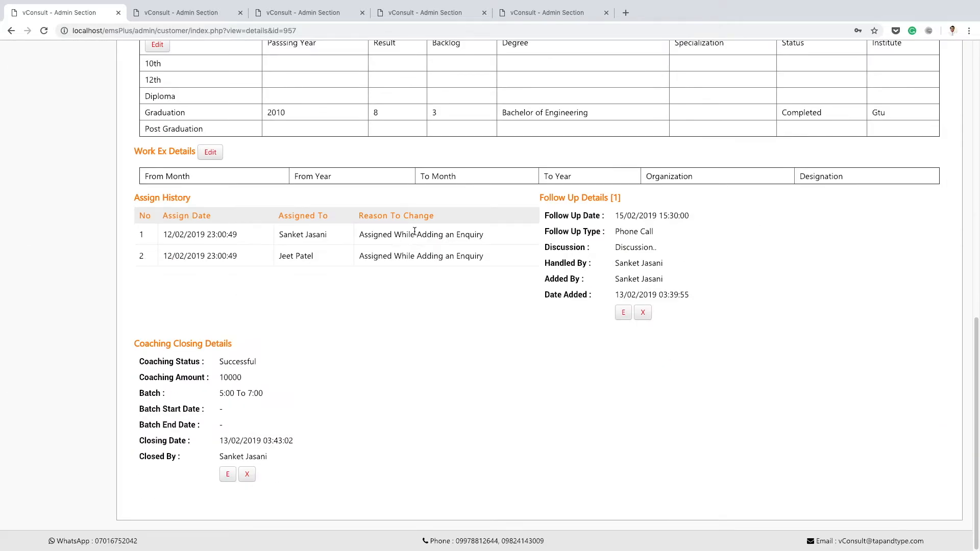
pyautogui.moveTo(137, 345); pyautogui.dragTo(292, 446)
pyautogui.click(292, 446)
# View the password prompts for editing and deleting the follow-up, closing each without entering a password.
pyautogui.click(624, 312)
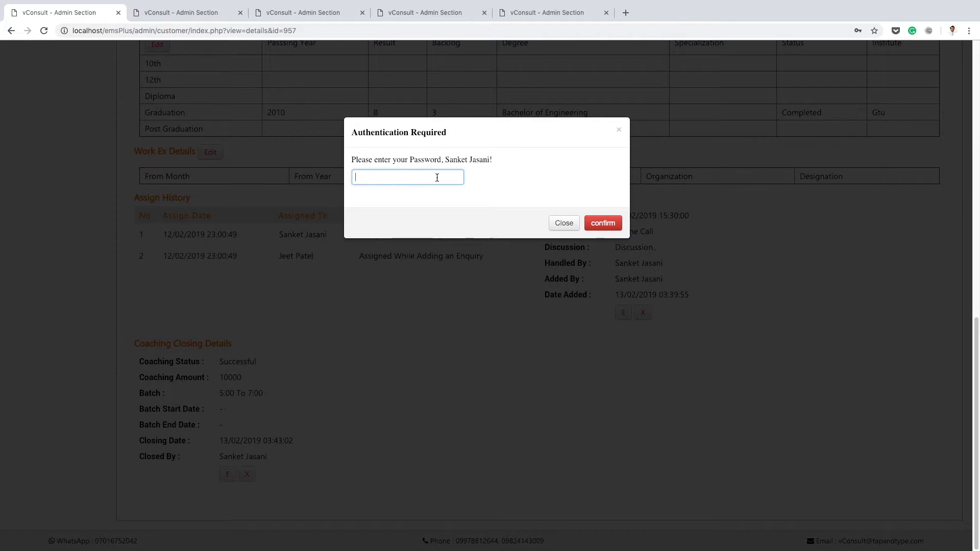
pyautogui.click(564, 224)
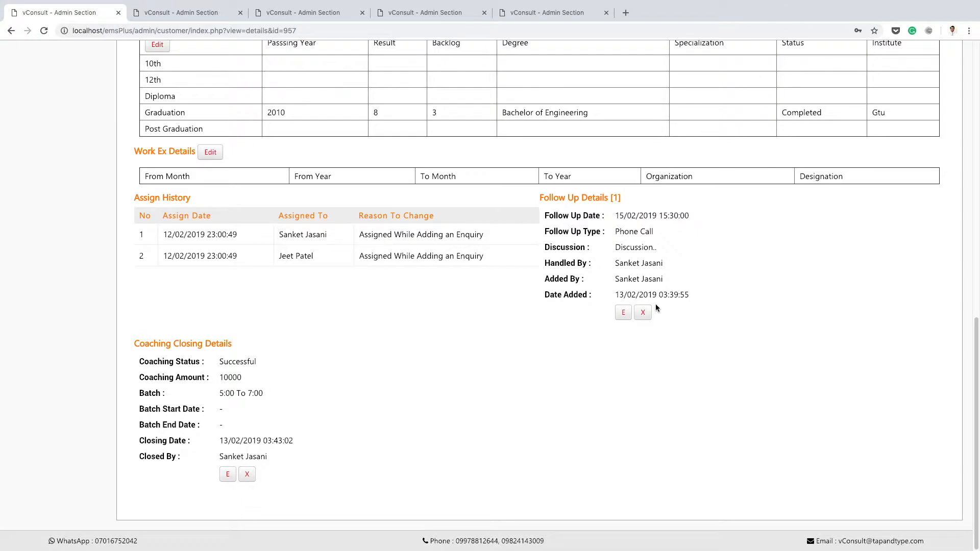
pyautogui.click(643, 313)
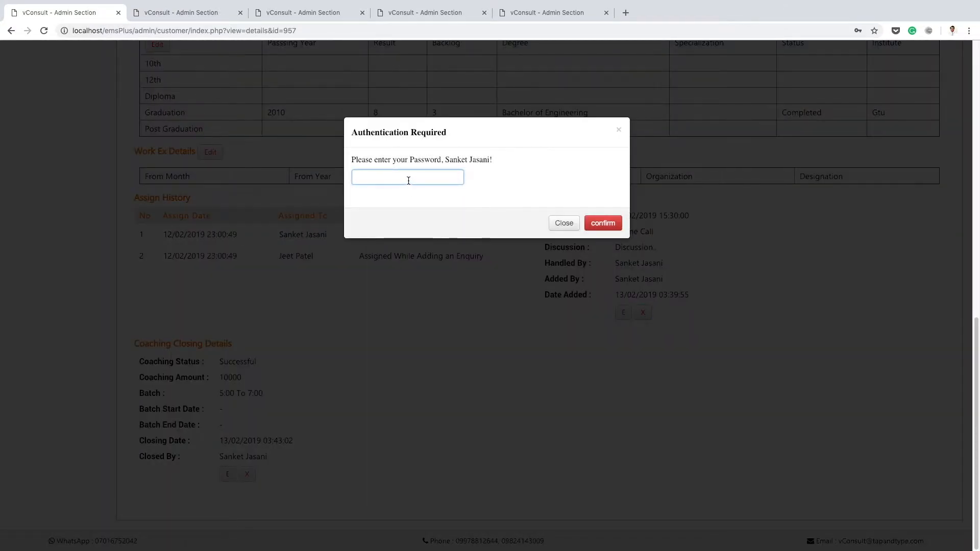
pyautogui.click(564, 223)
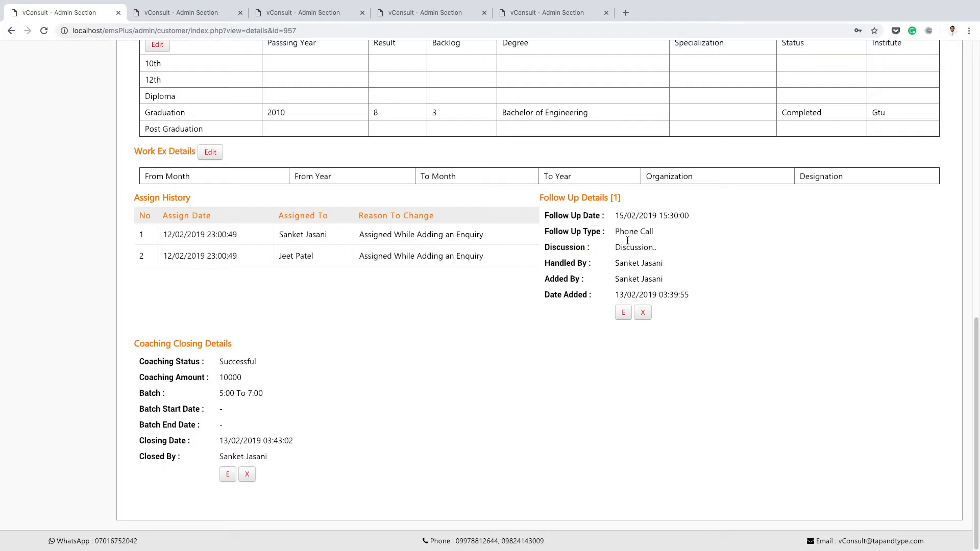
# Start accepting a payment for the enquiry and set the amount to 5000 INR.
pyautogui.scroll(7, 265, 241)
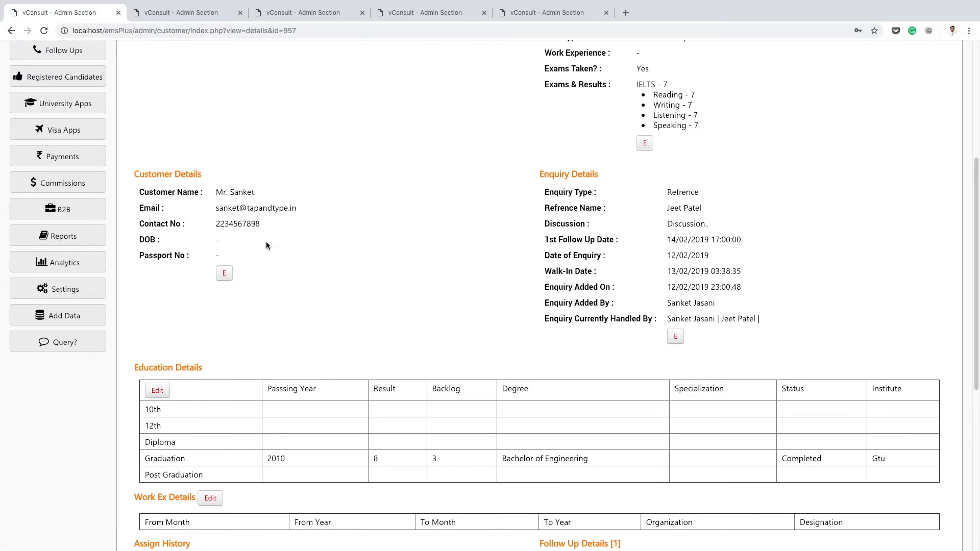
pyautogui.scroll(5, 266, 241)
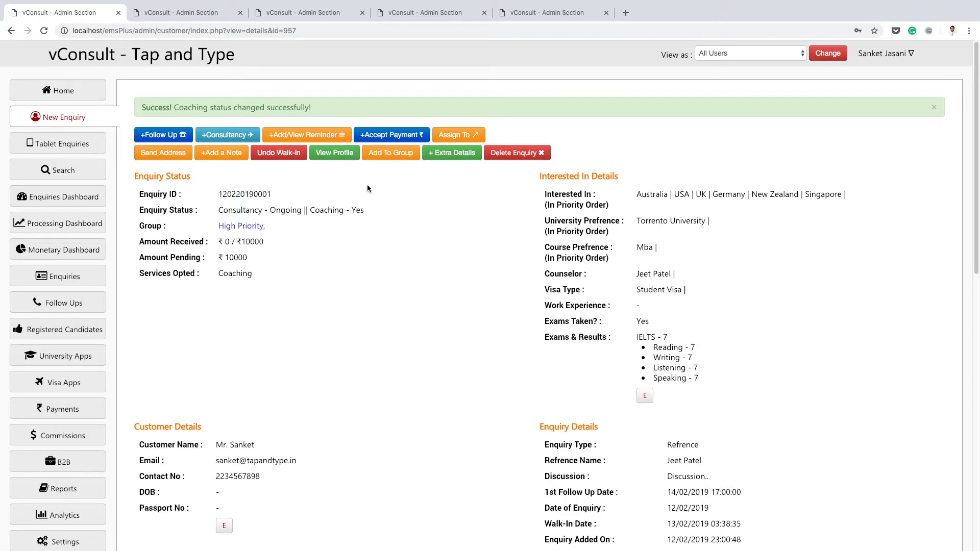
pyautogui.click(386, 136)
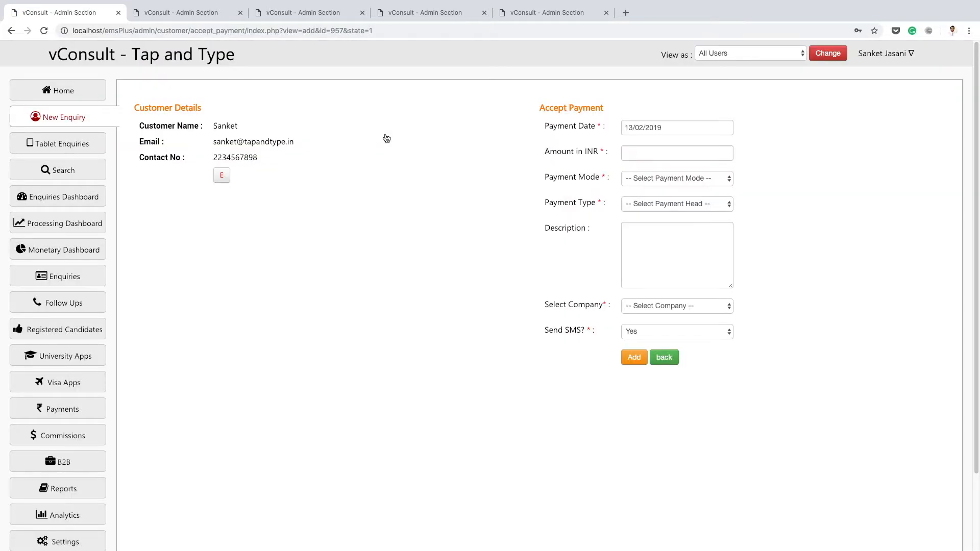
pyautogui.click(645, 159)
pyautogui.write('500')
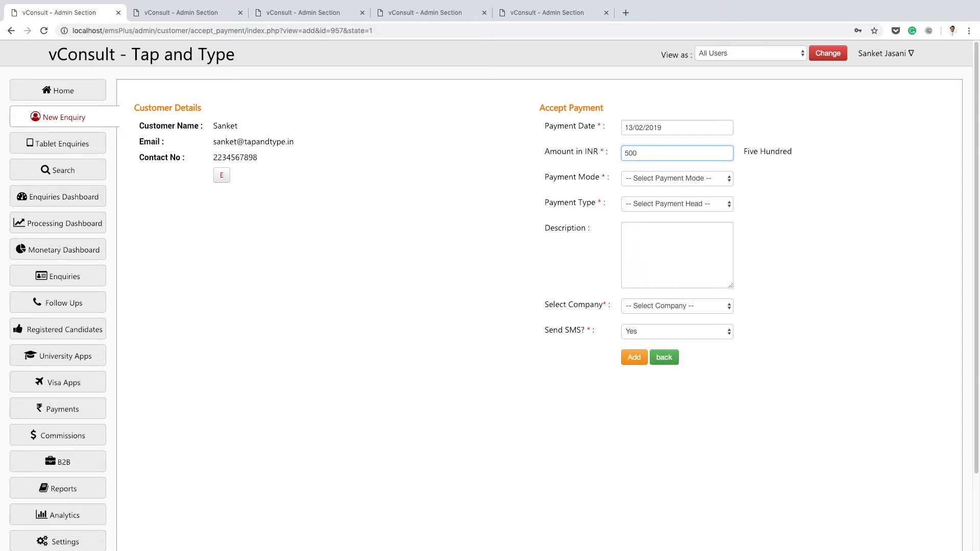
pyautogui.write('0')
# Set the payment mode to By Cash and the payment type to Others.
pyautogui.click(659, 184)
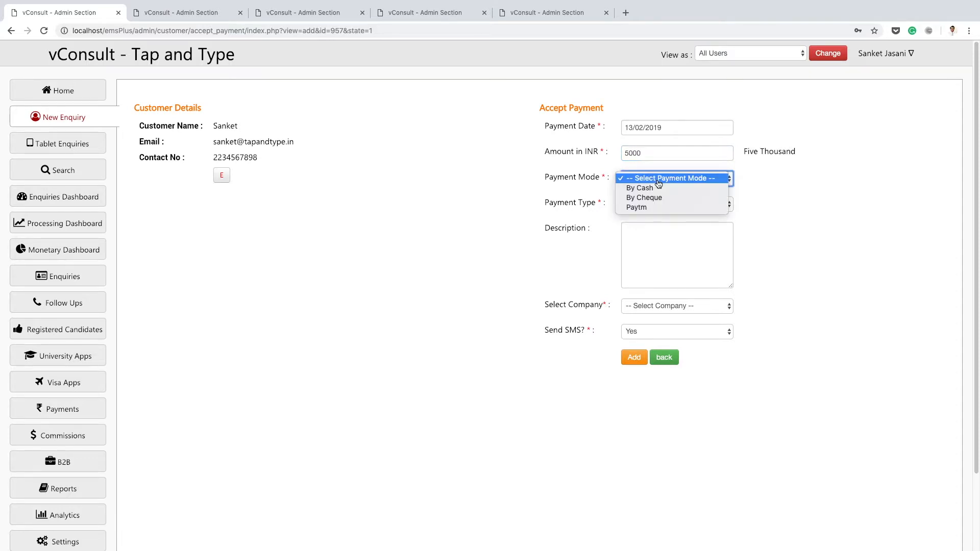
pyautogui.click(659, 187)
pyautogui.click(661, 204)
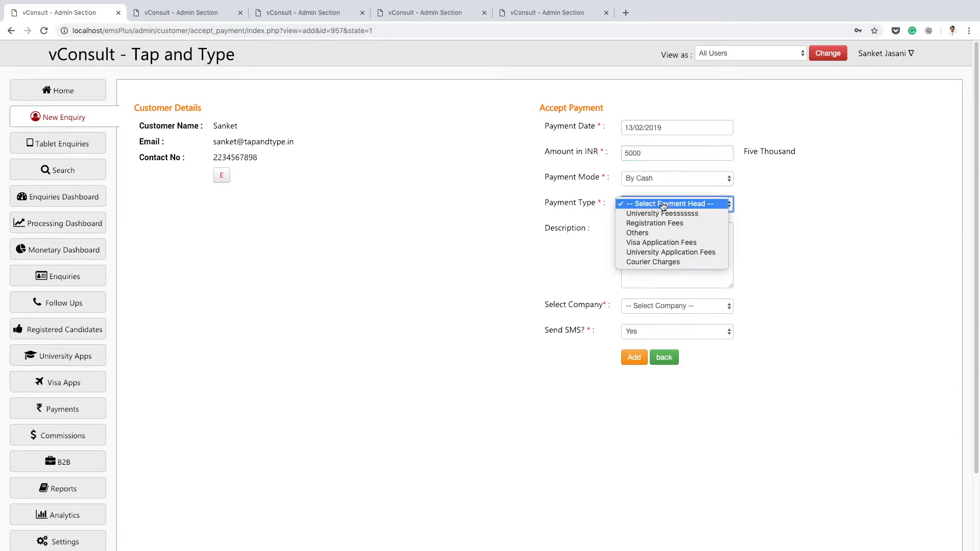
pyautogui.click(652, 231)
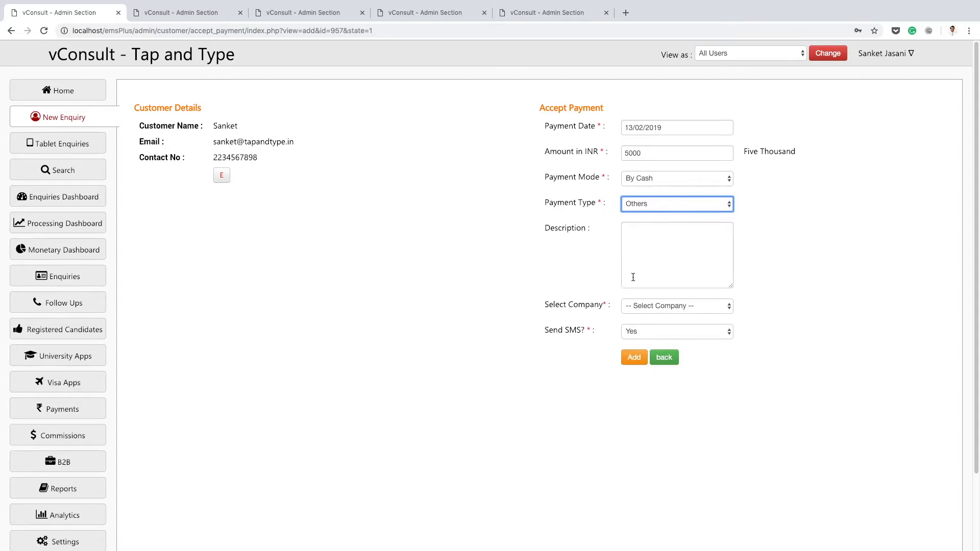
# Select Tap and Type as the company, keep Send SMS set to Yes and add the payment.
pyautogui.click(660, 306)
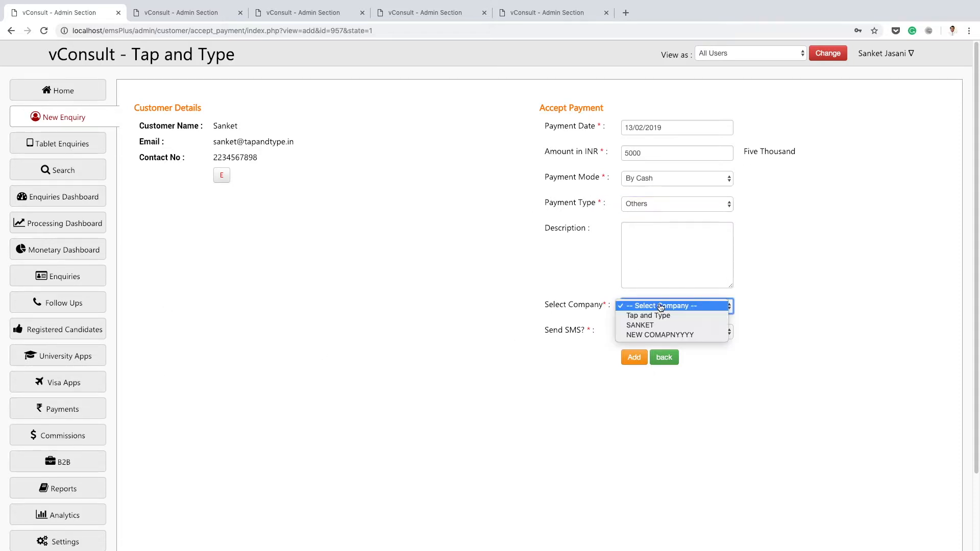
pyautogui.click(653, 318)
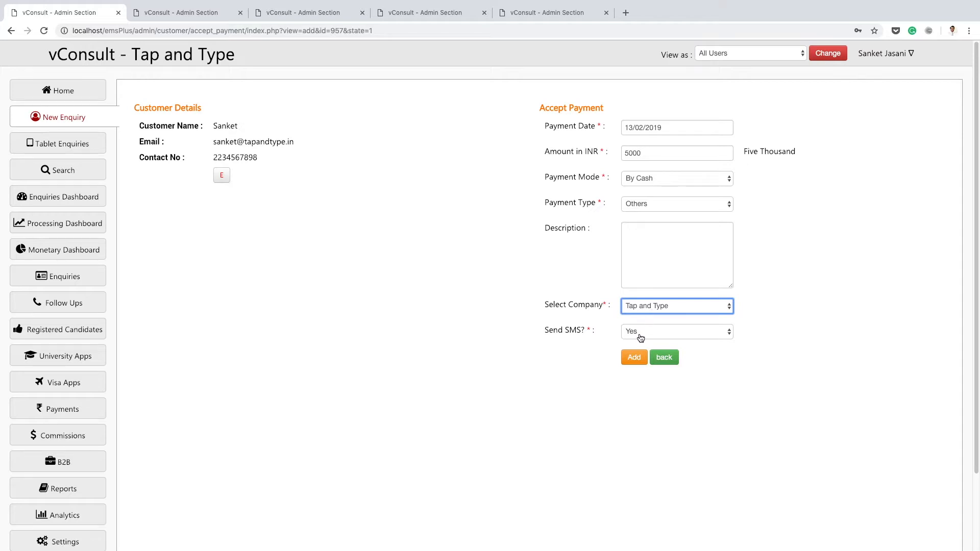
pyautogui.click(636, 357)
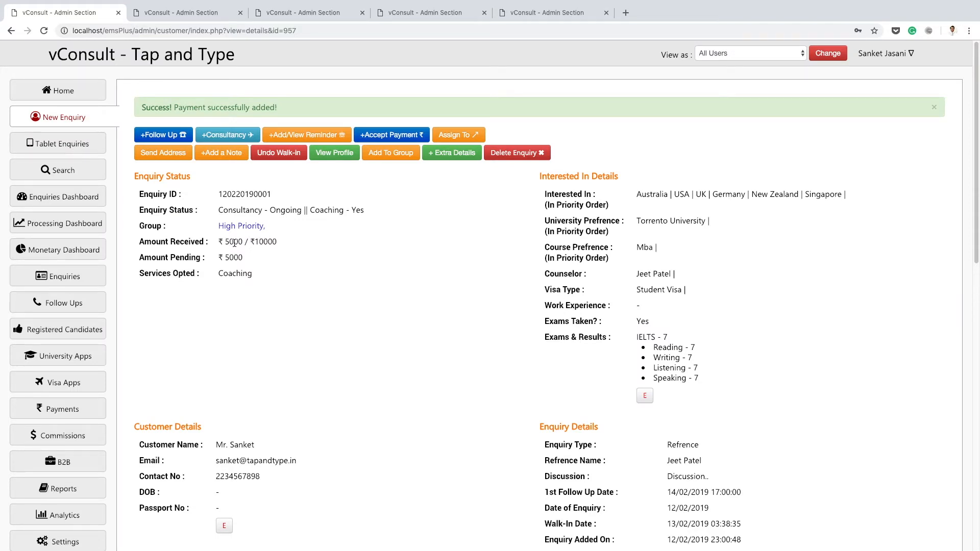
# Review the accepted payment entry and the received and pending amounts in the enquiry.
pyautogui.scroll(-10, 294, 257)
pyautogui.scroll(-3, 294, 258)
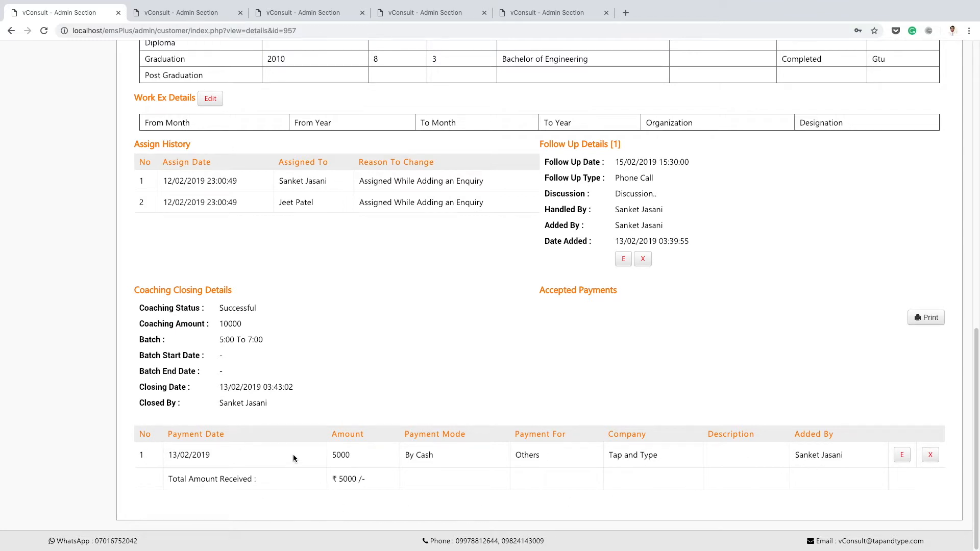
pyautogui.scroll(13, 337, 380)
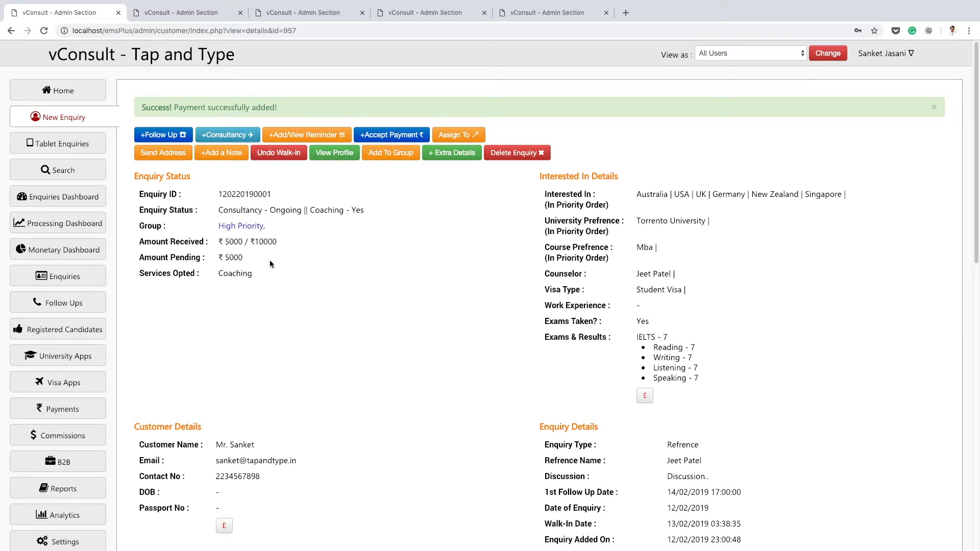
# View the lead assignment form with its user list, return without reassigning, and check the enquiry's Assign History.
pyautogui.click(457, 137)
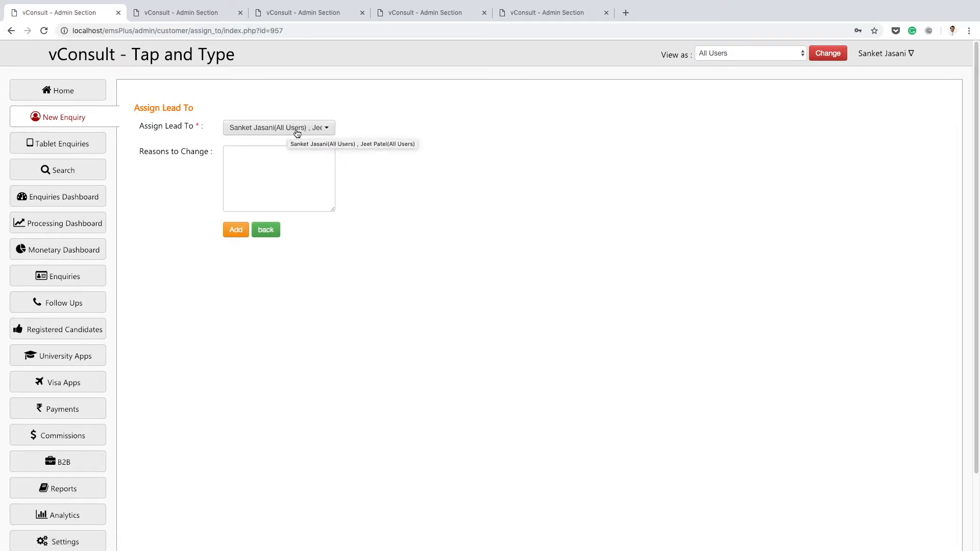
pyautogui.click(294, 131)
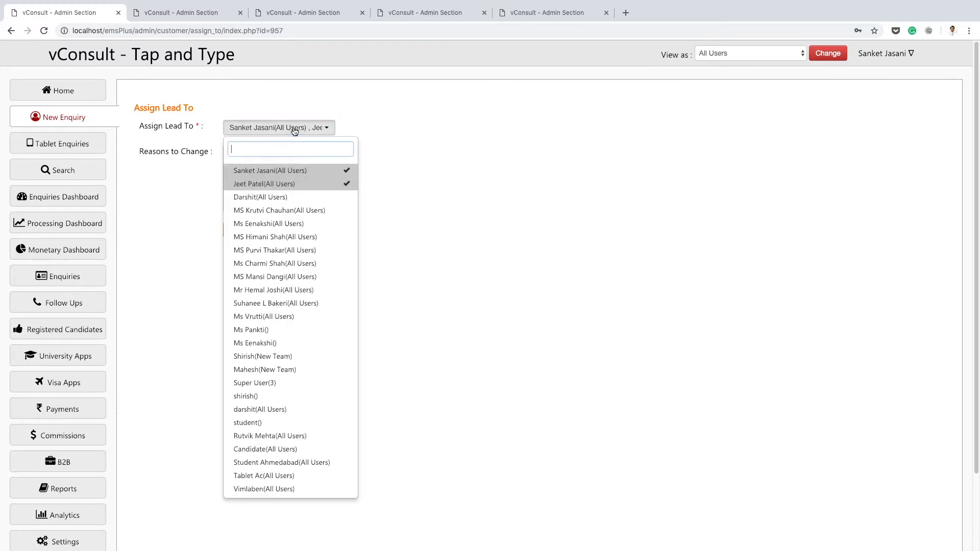
pyautogui.click(295, 131)
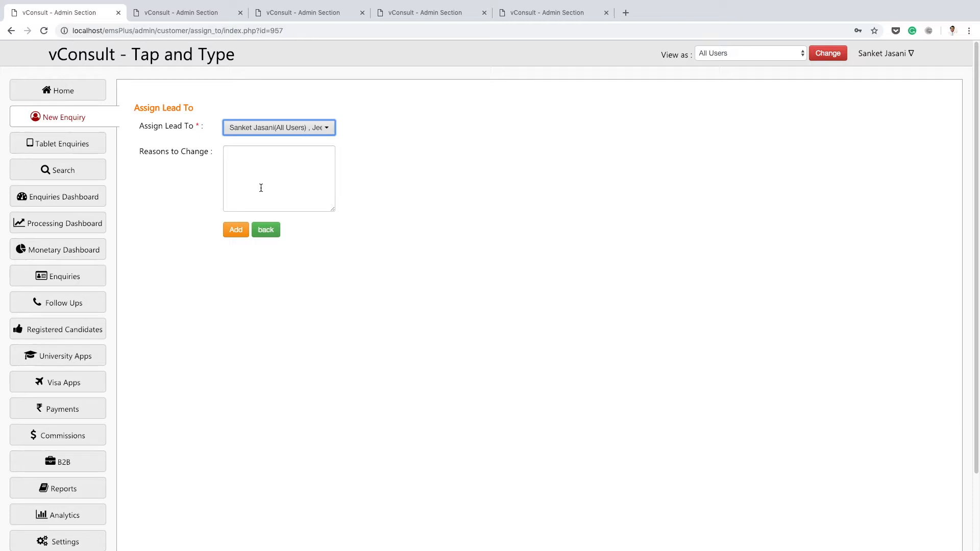
pyautogui.click(256, 168)
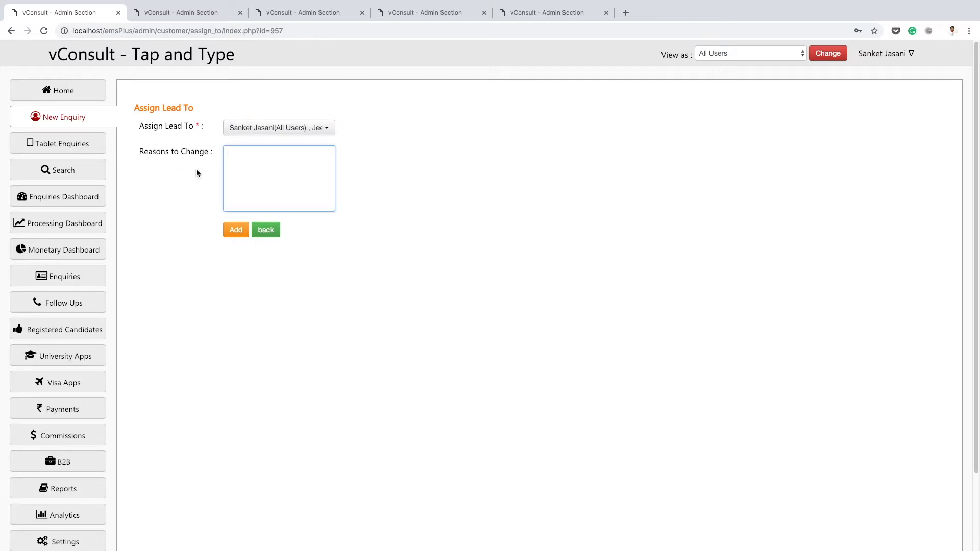
pyautogui.click(266, 230)
pyautogui.scroll(-10, 349, 229)
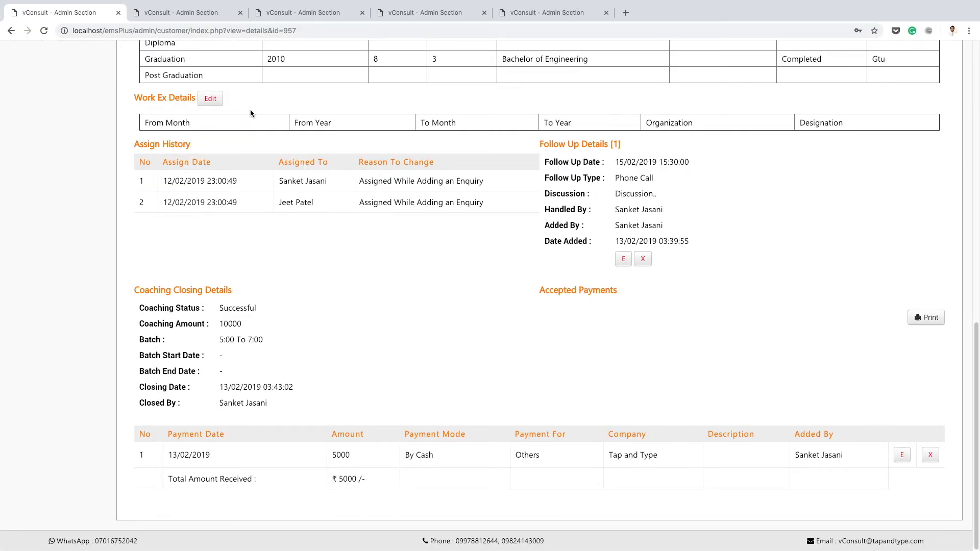
# View the Home page's to-do list and assigned enquiries in another browser tab, and return to the enquiry.
pyautogui.click(214, 12)
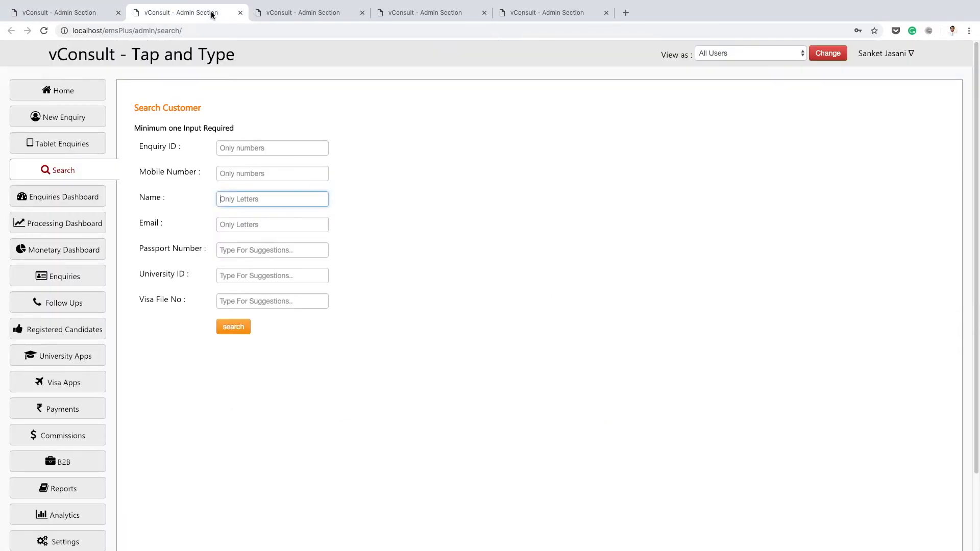
pyautogui.click(283, 13)
pyautogui.click(174, 11)
pyautogui.click(77, 86)
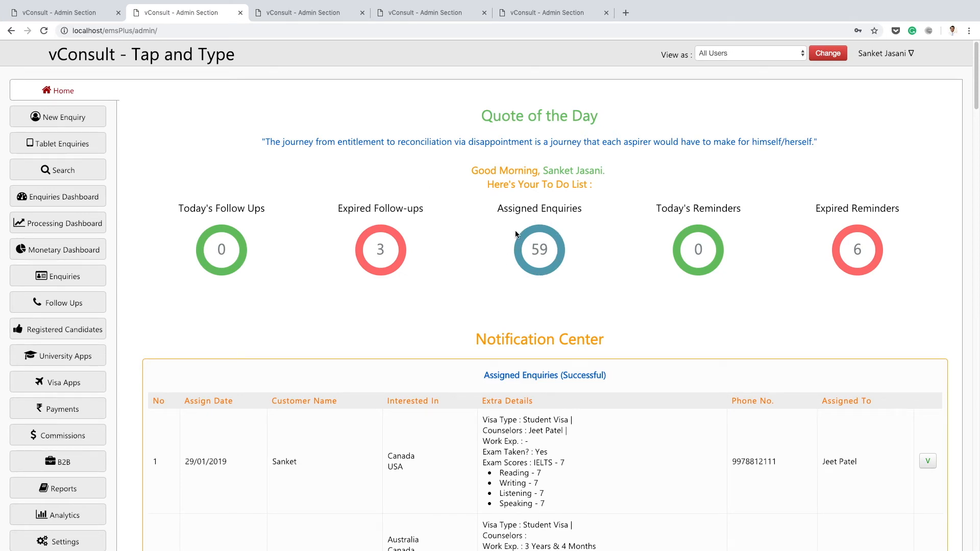
pyautogui.click(92, 12)
# Return to the enquiry's details and check its consultancy and coaching status.
pyautogui.scroll(5, 401, 240)
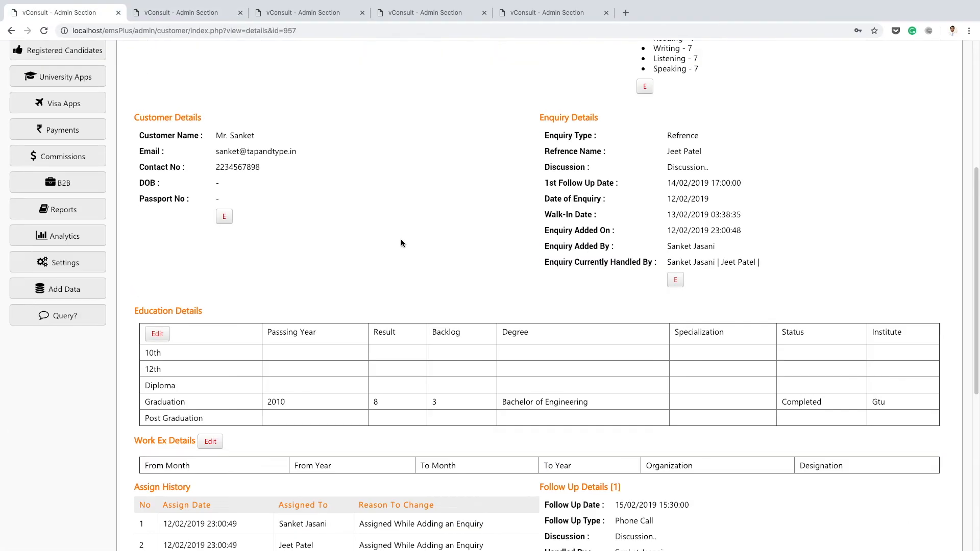
pyautogui.scroll(5, 400, 240)
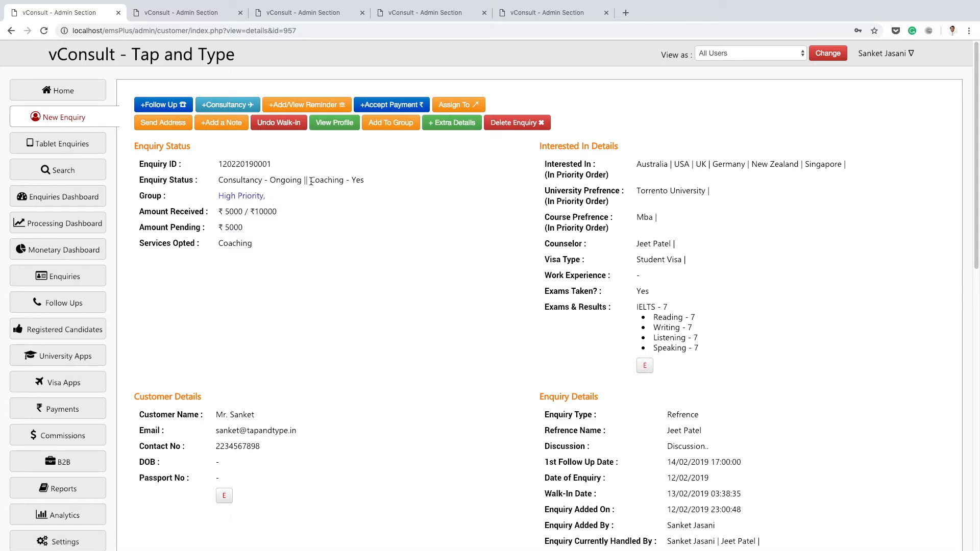
pyautogui.moveTo(311, 181); pyautogui.dragTo(365, 181)
pyautogui.click(348, 161)
# Start the enquiry's consultancy status update and change the Consultancy For countries to only USA and Canada.
pyautogui.click(223, 105)
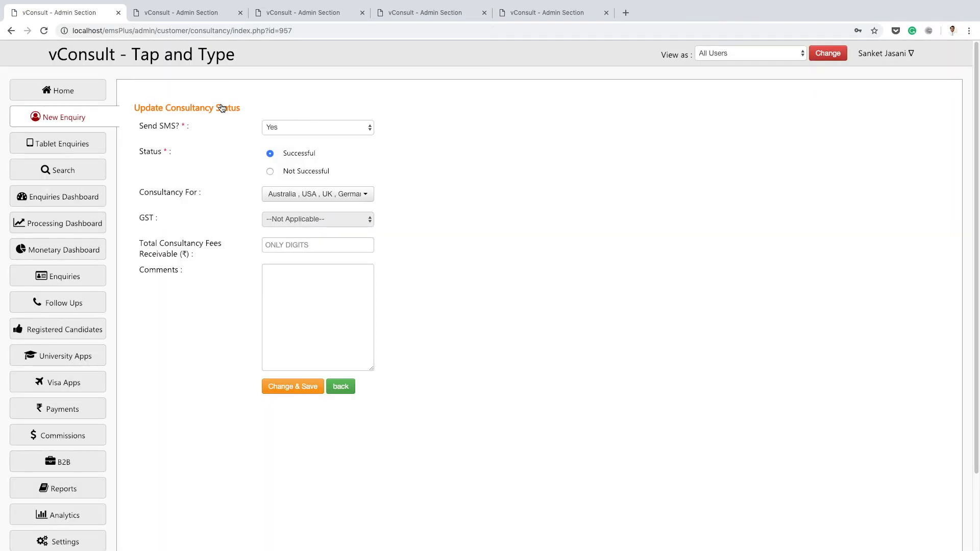
pyautogui.click(288, 198)
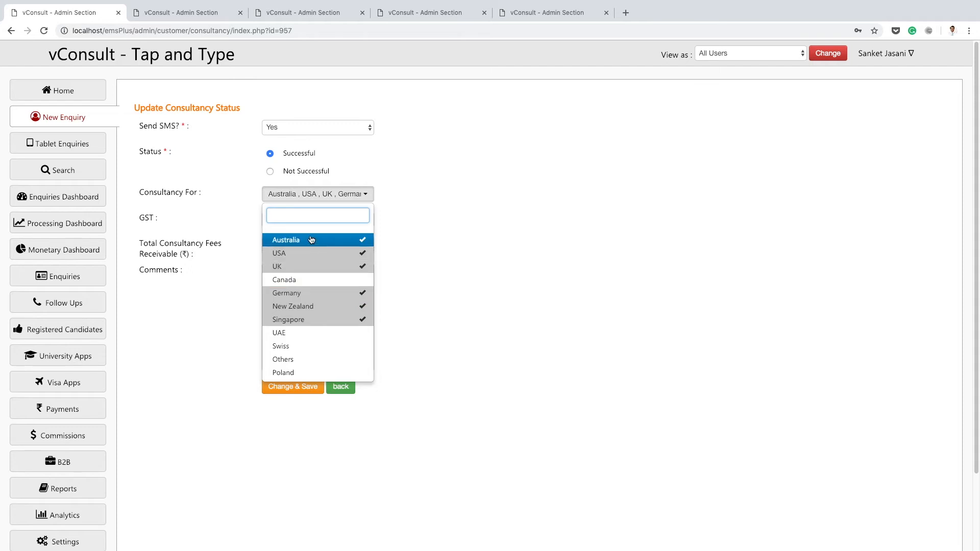
pyautogui.click(315, 320)
pyautogui.click(310, 307)
pyautogui.click(306, 295)
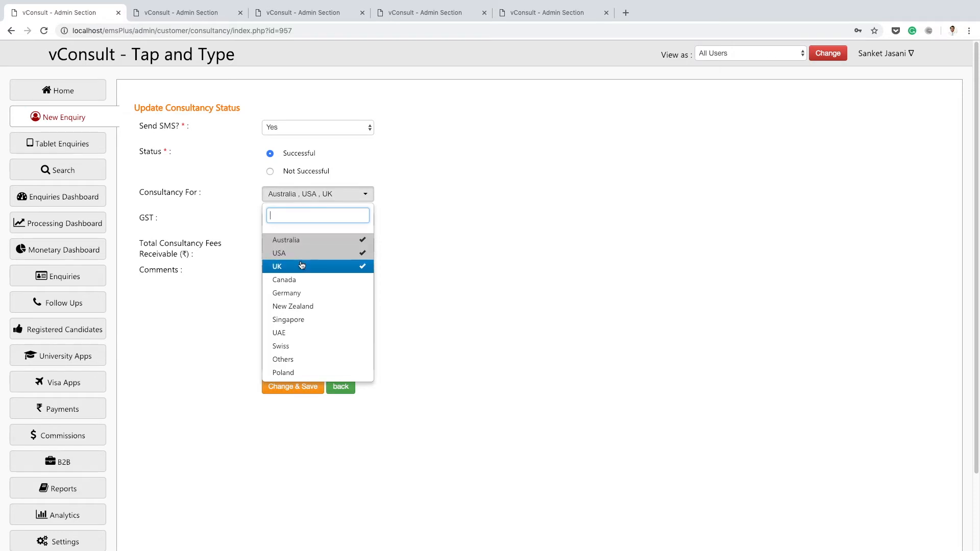
pyautogui.click(303, 279)
pyautogui.click(295, 255)
pyautogui.click(296, 267)
pyautogui.click(298, 240)
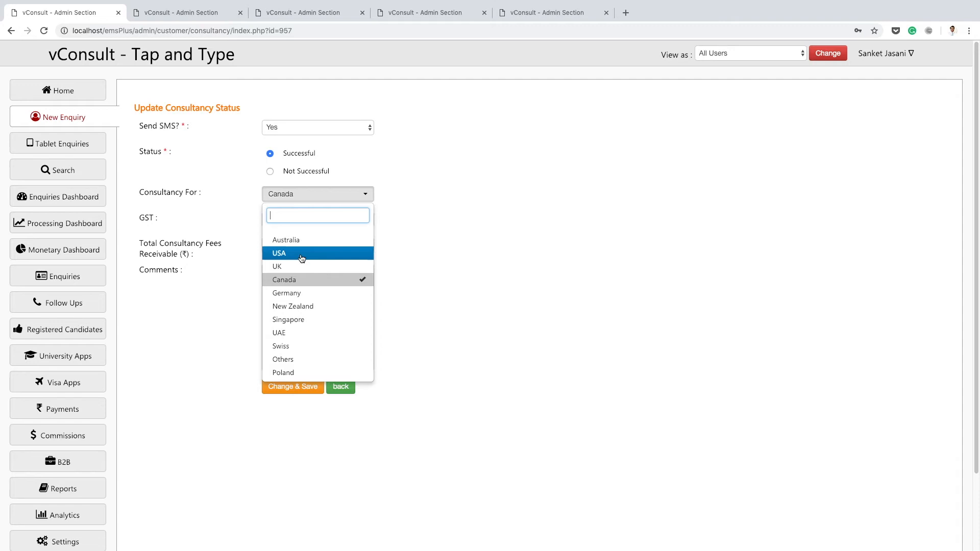
pyautogui.click(301, 253)
pyautogui.click(464, 226)
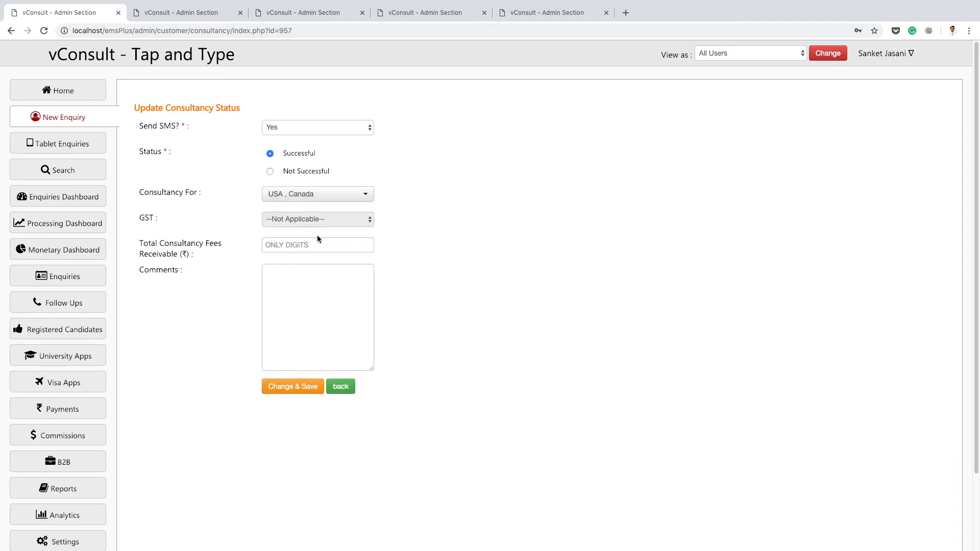
# Set the total consultancy fees receivable to 50000 and leave the comments empty.
pyautogui.click(304, 246)
pyautogui.write('5')
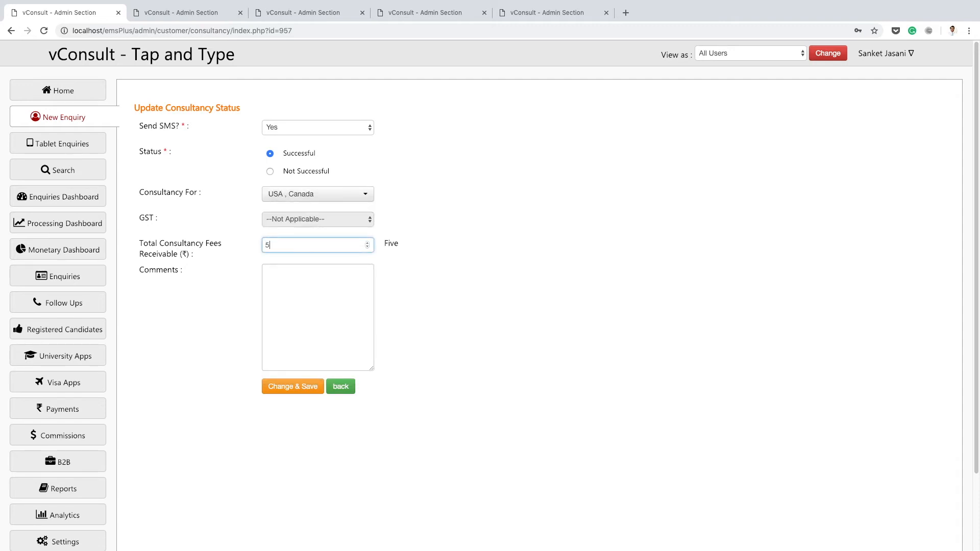
pyautogui.write('0000')
pyautogui.click(318, 309)
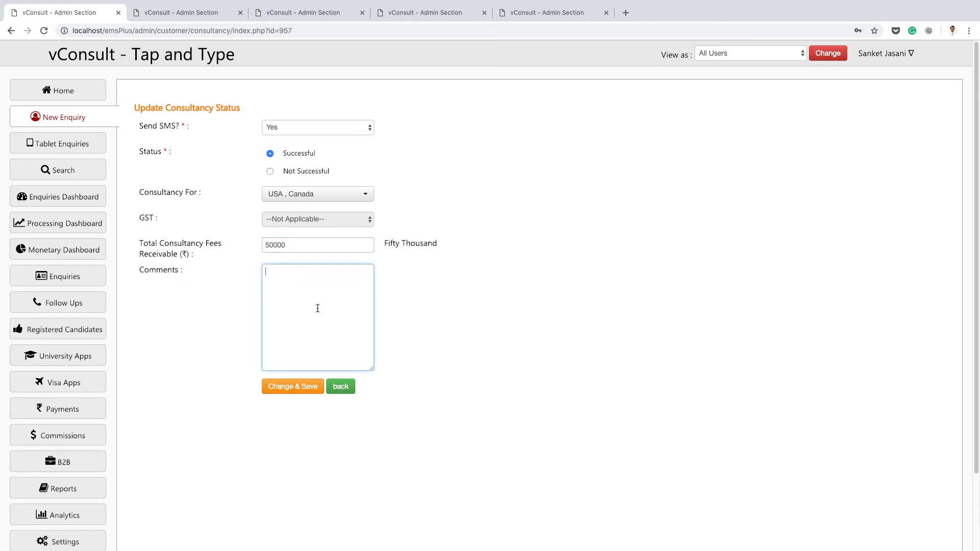
# Switch the status to Not Successful and view the available reasons to decline without choosing one.
pyautogui.click(296, 175)
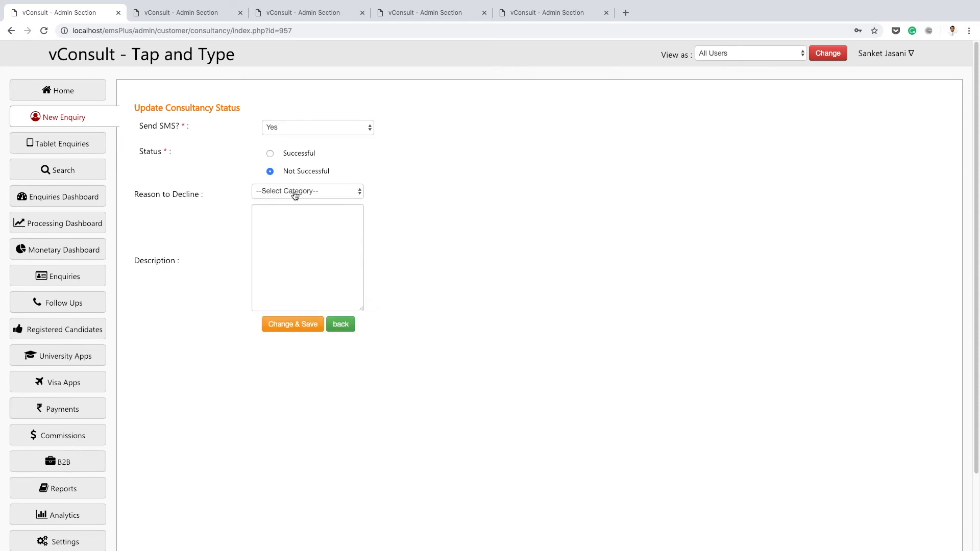
pyautogui.click(292, 192)
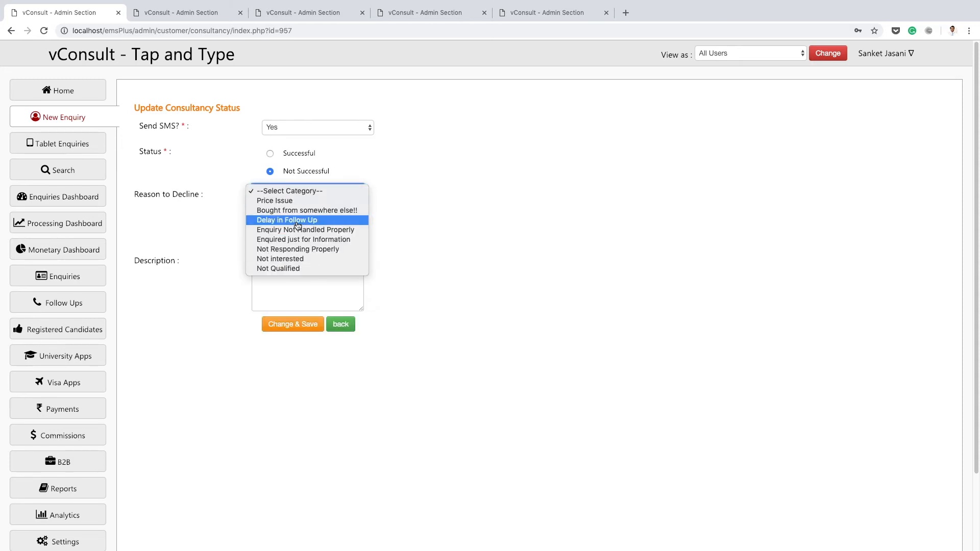
pyautogui.click(404, 211)
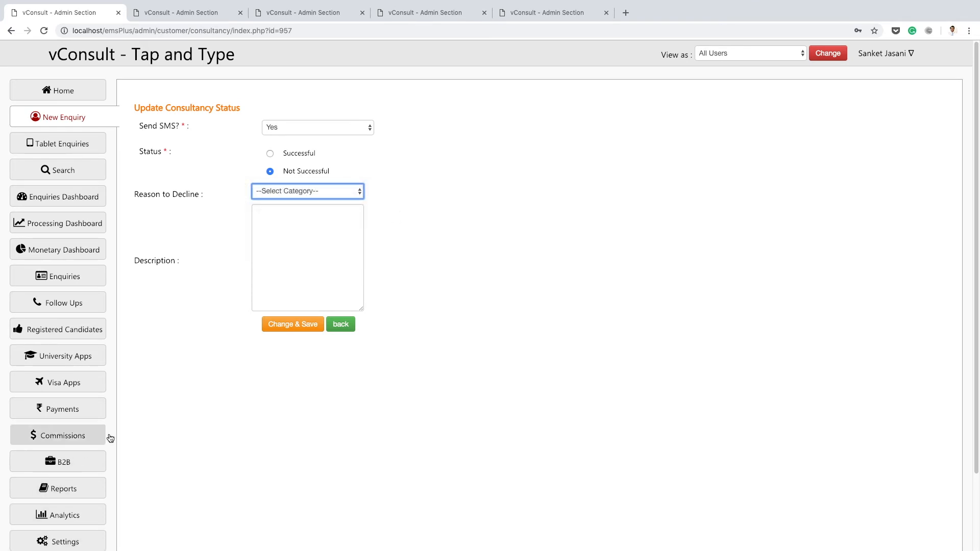
# Set the consultancy status back to Successful and save the update.
pyautogui.click(294, 154)
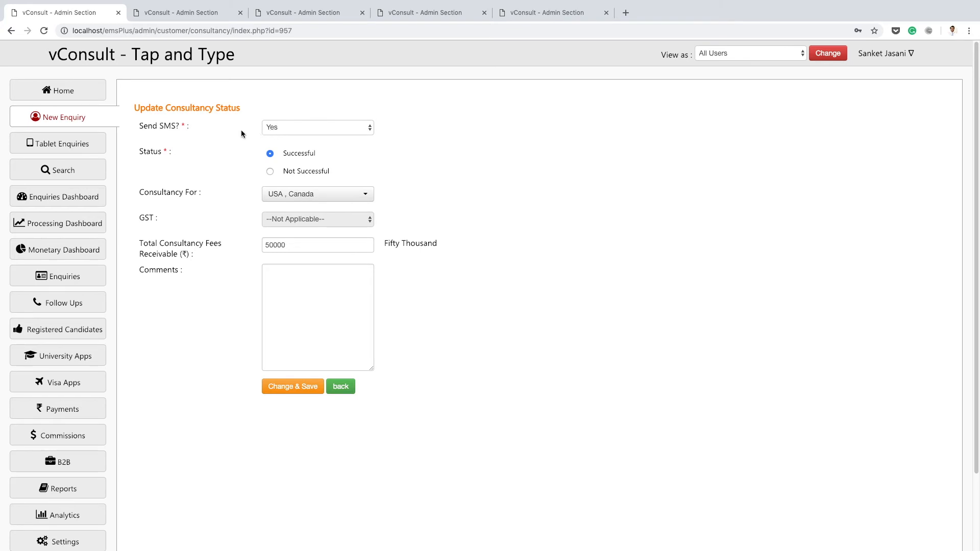
pyautogui.click(301, 387)
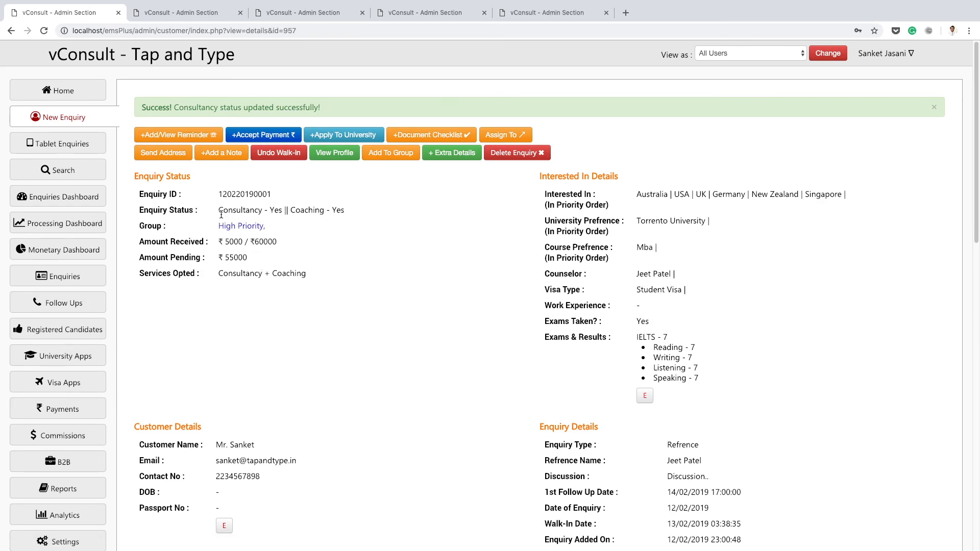
# Review the enquiry's updated status, received and pending amounts, and remaining details.
pyautogui.moveTo(219, 212); pyautogui.dragTo(346, 214)
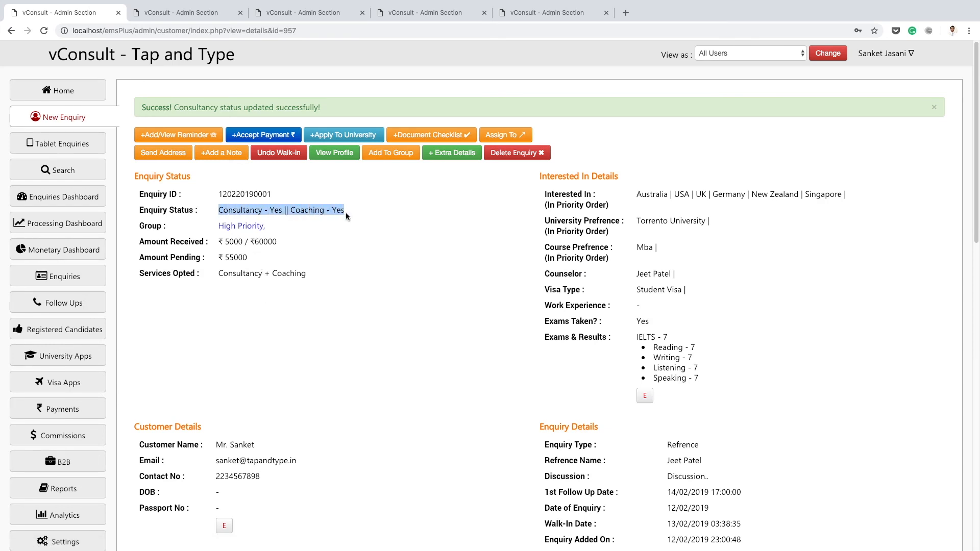
pyautogui.click(353, 225)
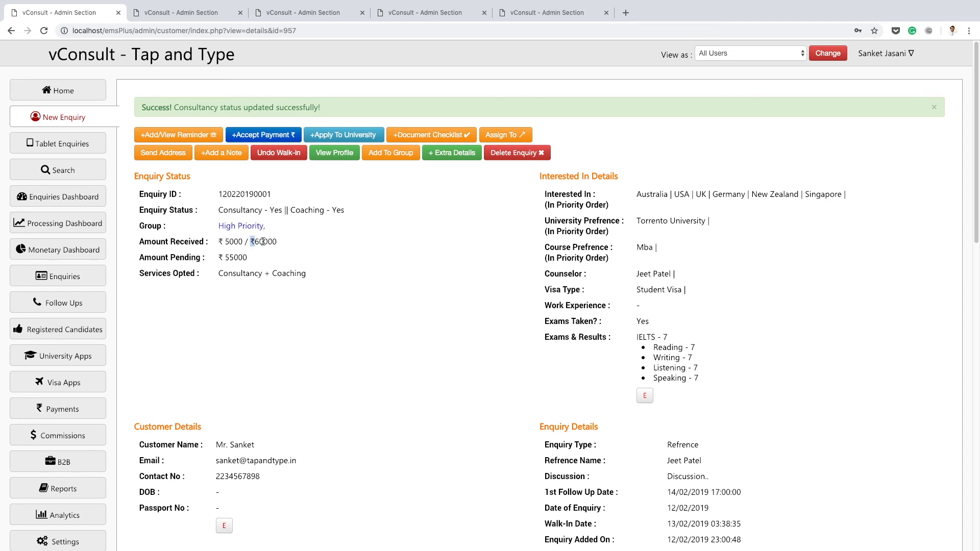
pyautogui.doubleClick(237, 256)
pyautogui.click(274, 254)
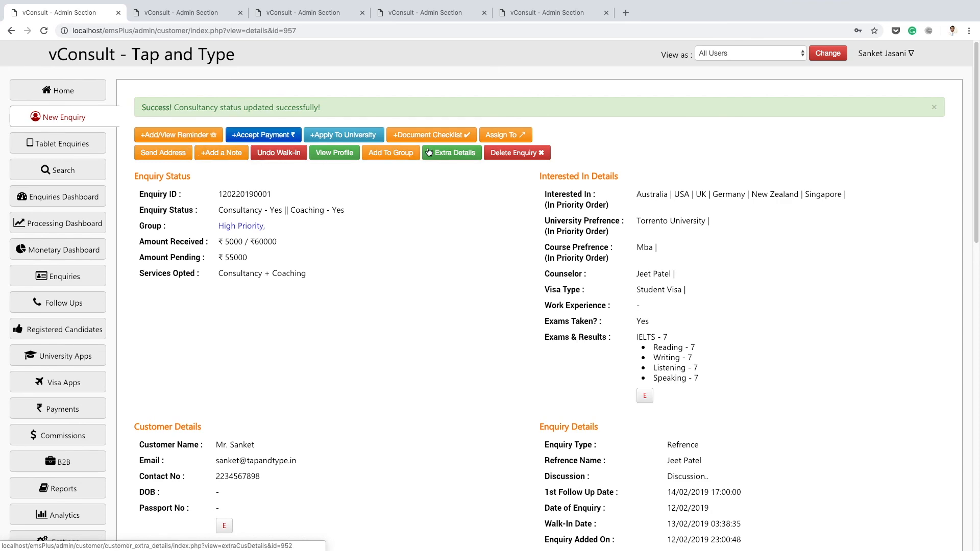
pyautogui.scroll(-10, 497, 234)
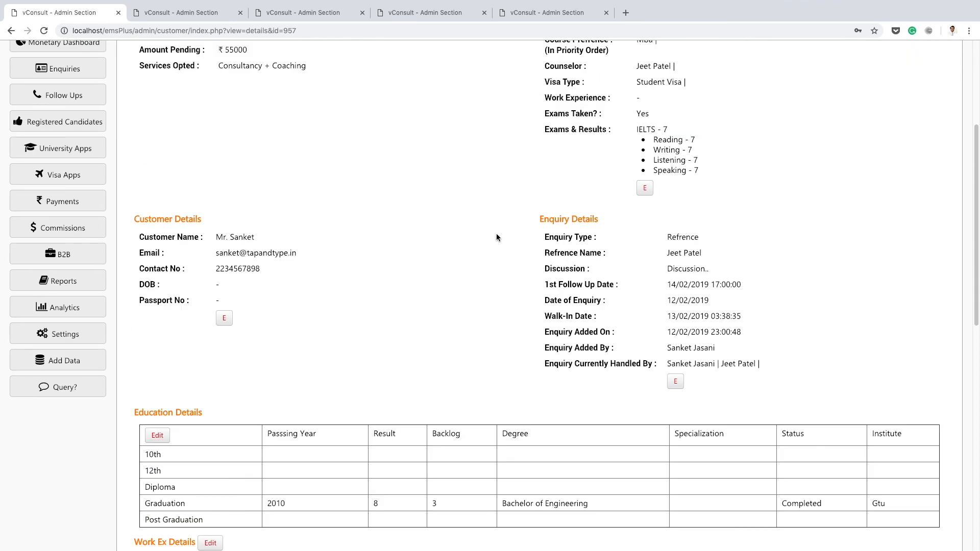
pyautogui.scroll(10, 497, 237)
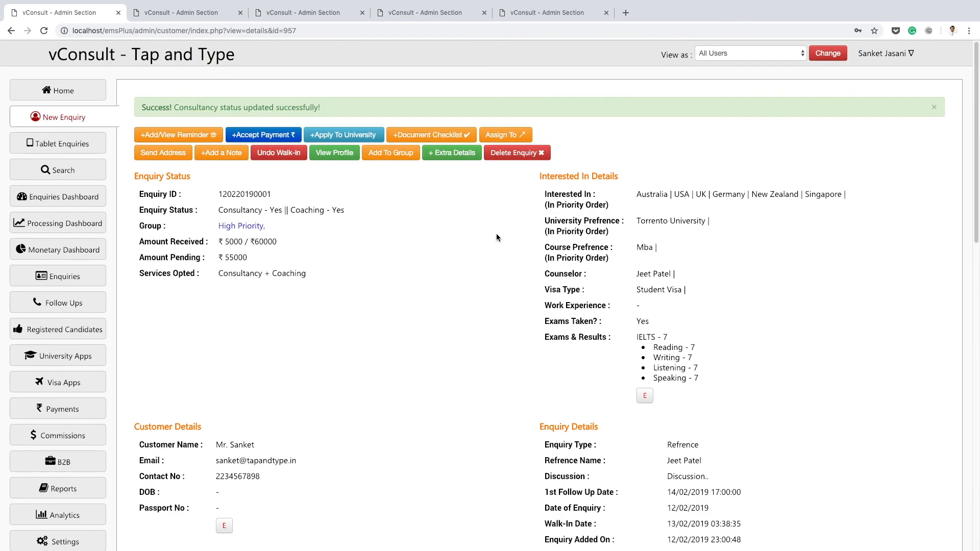